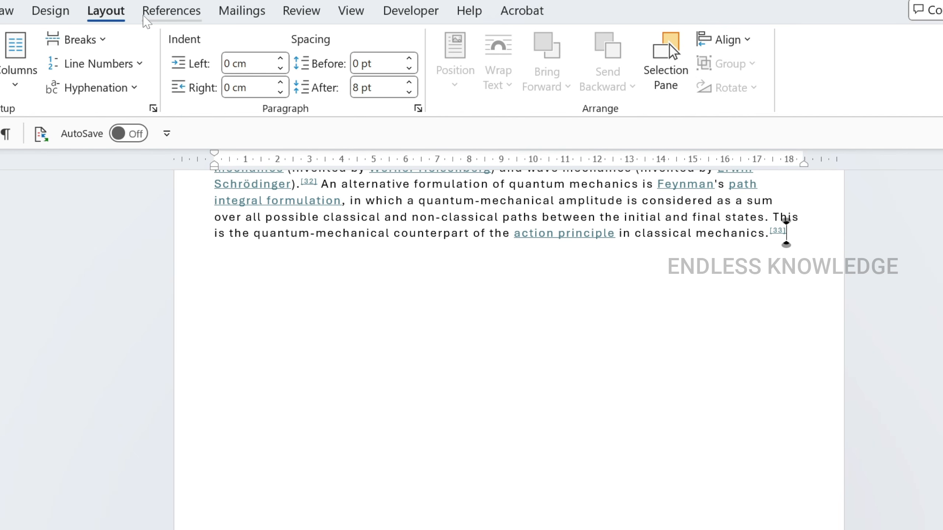
# - Insert a page break after the last paragraph of the document, following reference [33]
pyautogui.click(93, 40)
pyautogui.click(108, 95)
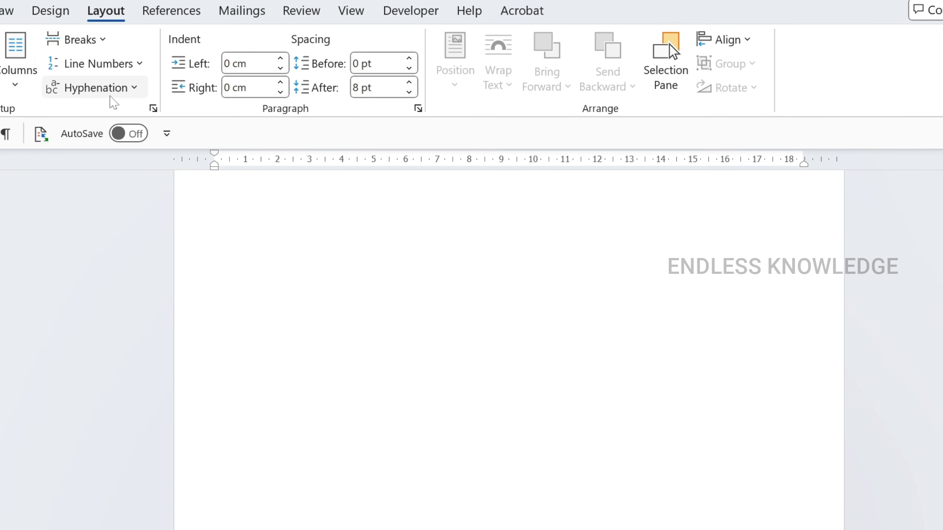
pyautogui.scroll(-3, 320, 418)
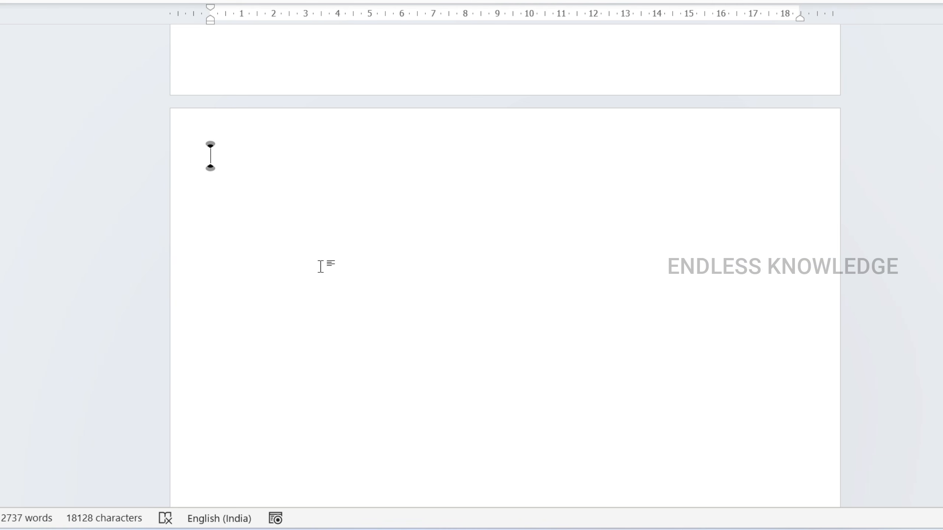
pyautogui.scroll(5, 320, 267)
pyautogui.scroll(1, 319, 256)
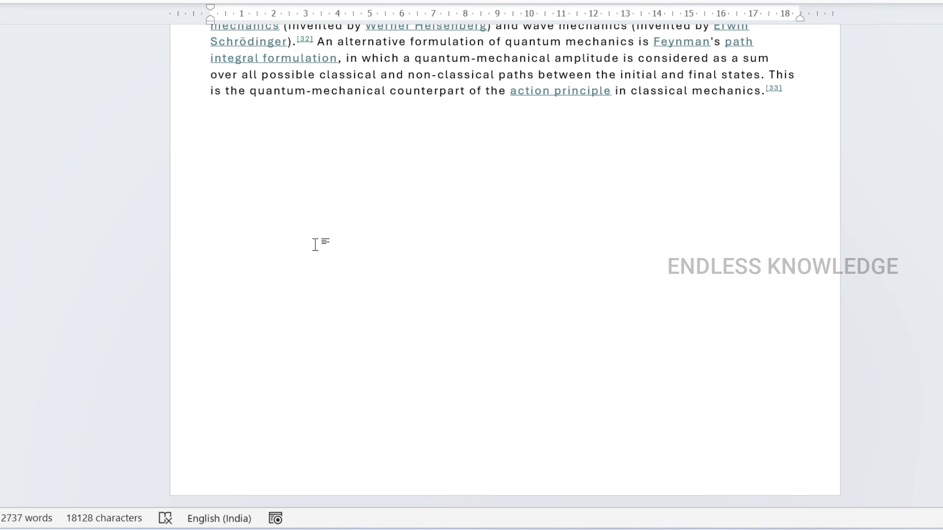
pyautogui.scroll(-3, 315, 244)
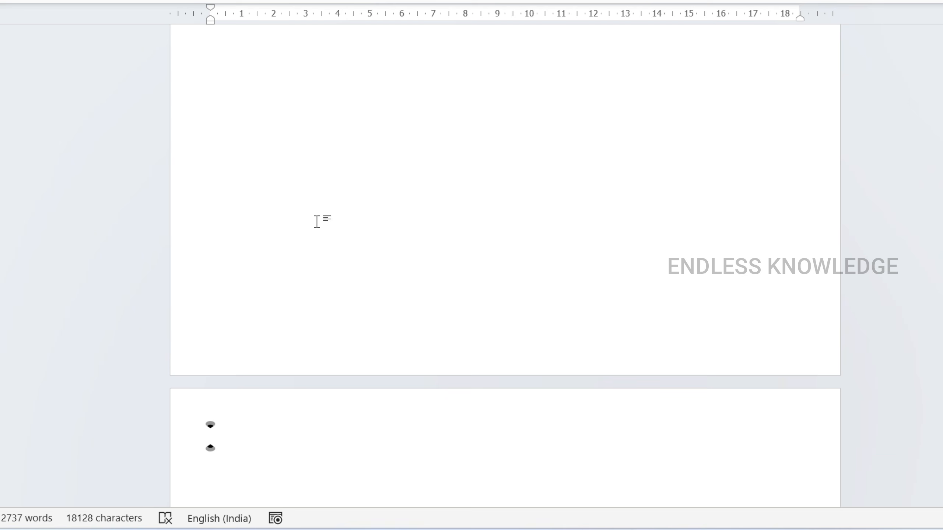
pyautogui.click(59, 1)
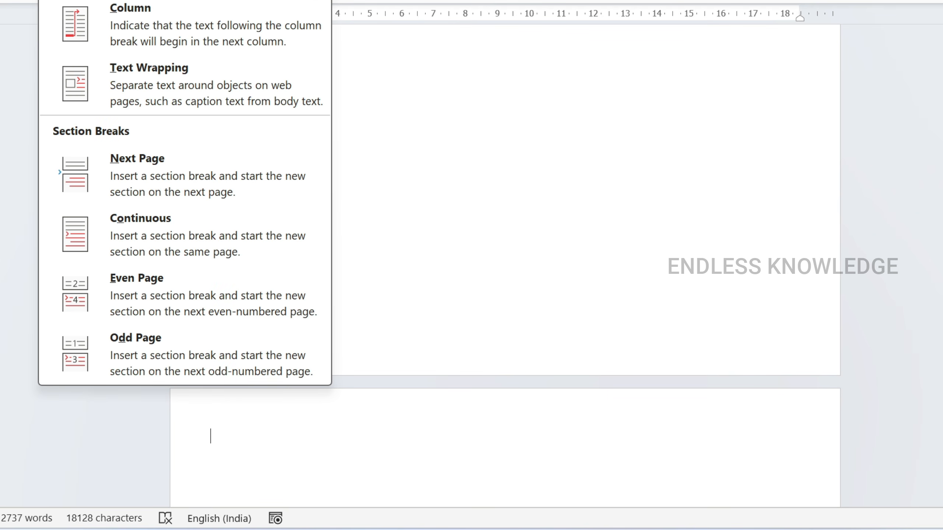
pyautogui.click(437, 248)
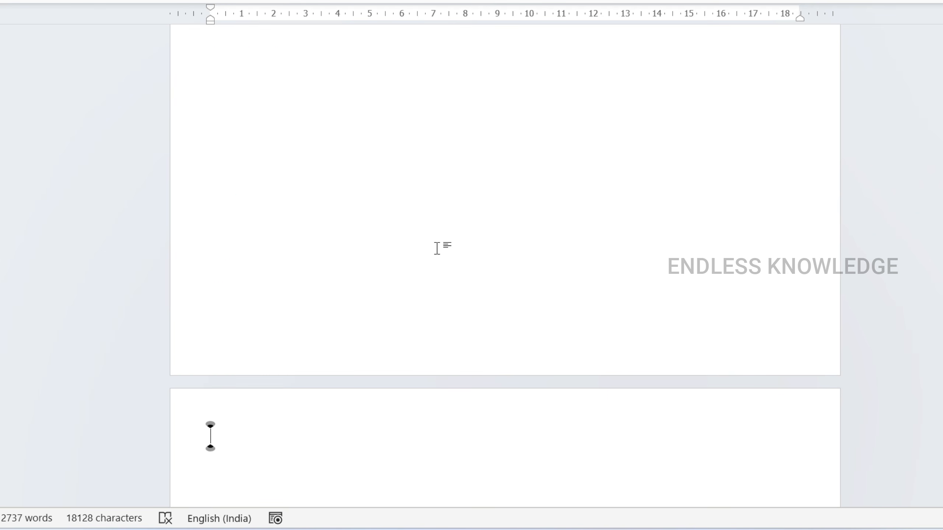
# - Insert a Next Page section break directly before the heading "Time evolution of a quantum state"
pyautogui.scroll(20, 437, 248)
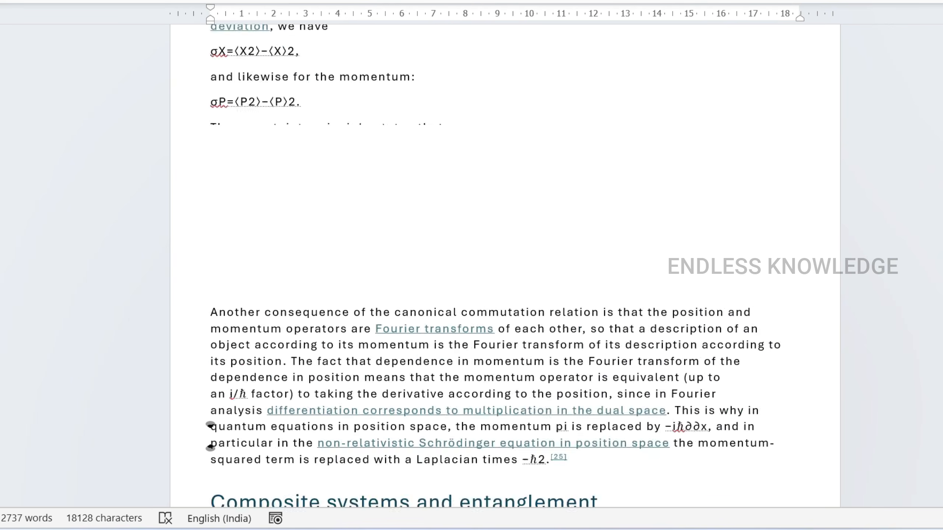
pyautogui.scroll(10, 505, 266)
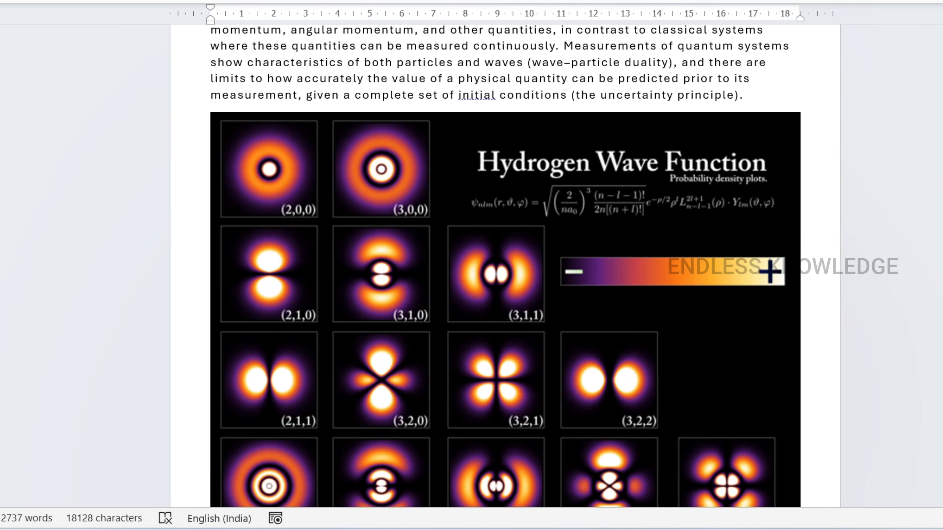
pyautogui.scroll(-20, 619, 279)
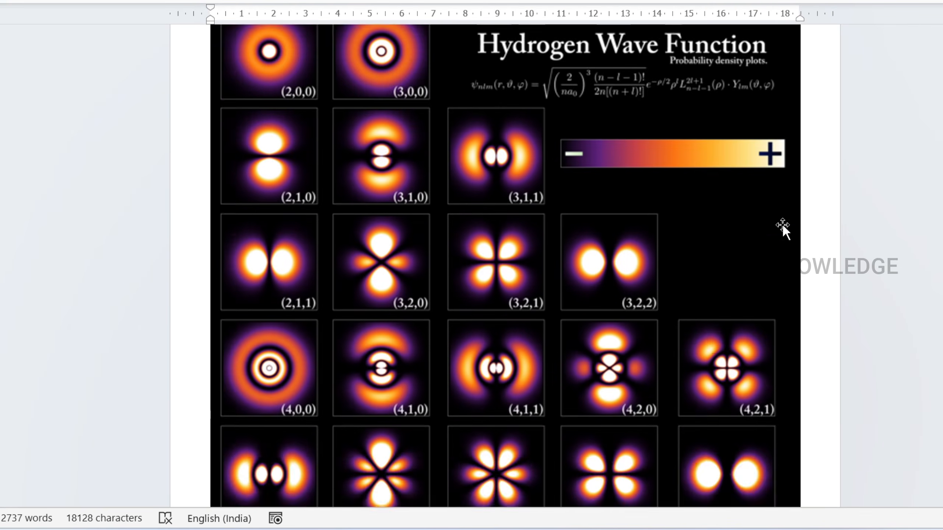
pyautogui.scroll(-15, 618, 279)
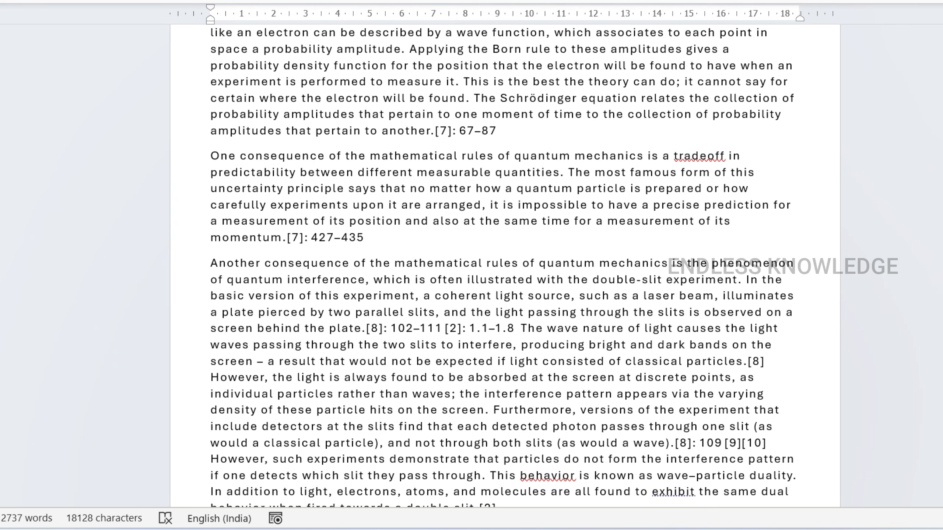
pyautogui.scroll(-10, 502, 266)
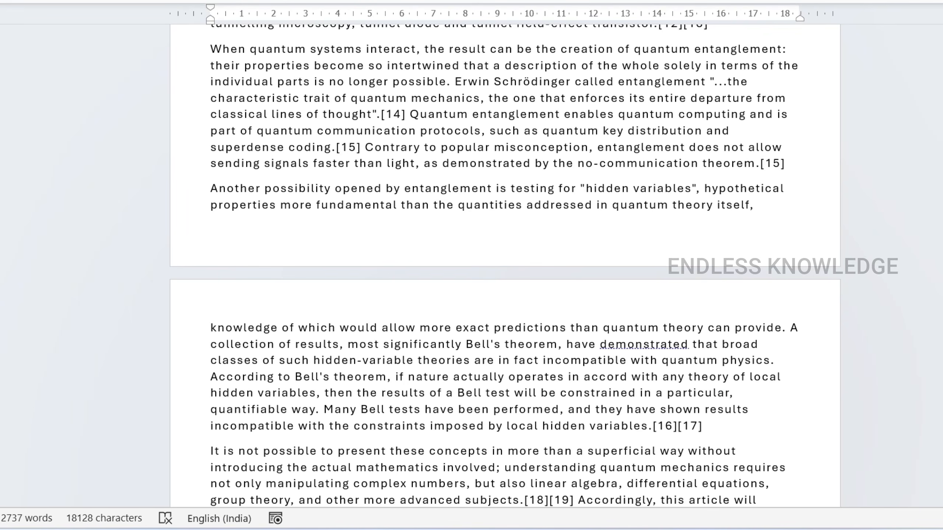
pyautogui.scroll(2, 505, 266)
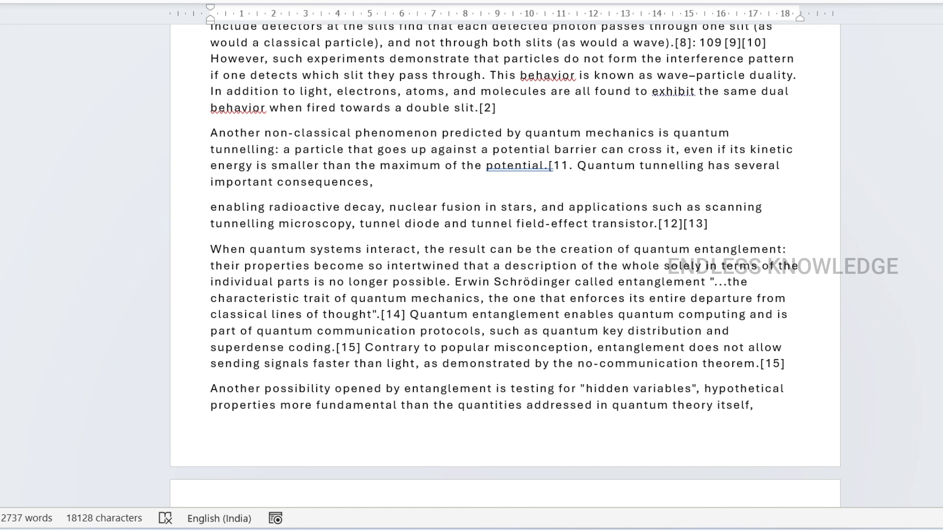
pyautogui.scroll(15, 506, 266)
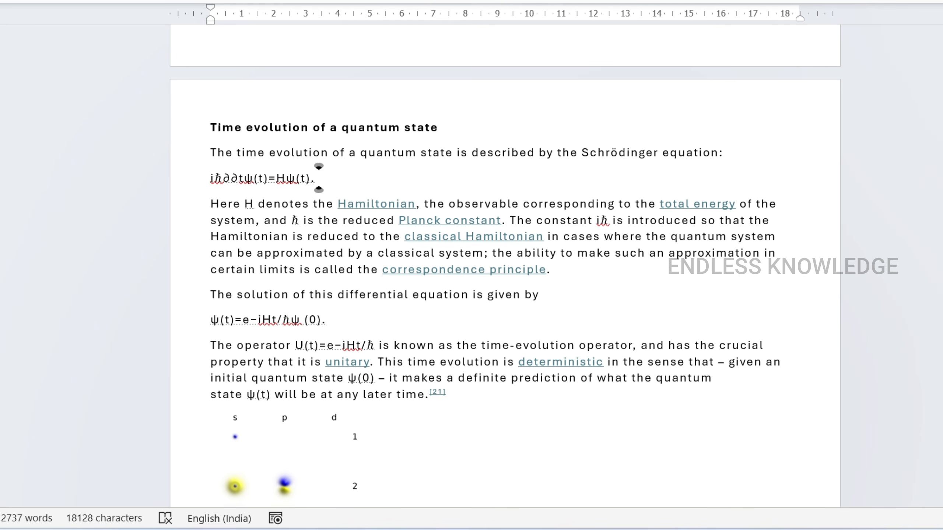
pyautogui.scroll(2, 318, 178)
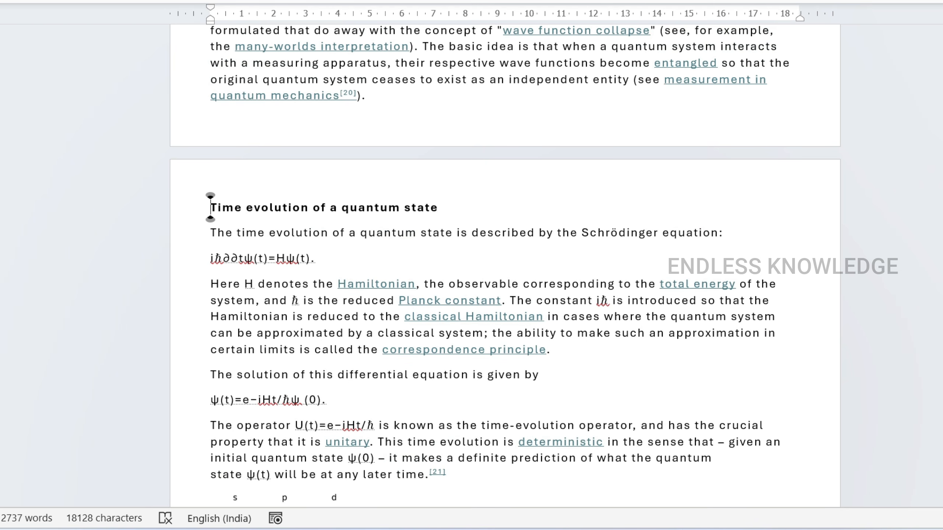
pyautogui.hotkey('alt', 'p')
pyautogui.press('b')
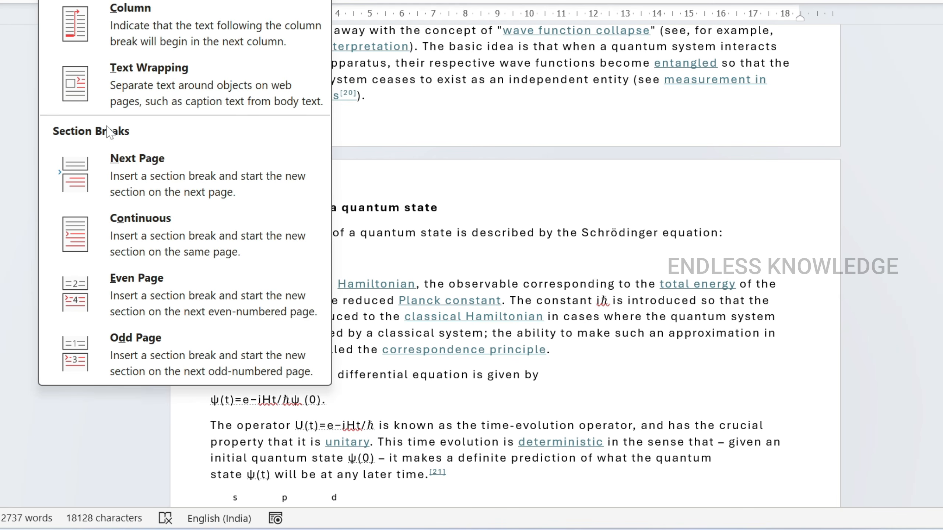
pyautogui.click(123, 174)
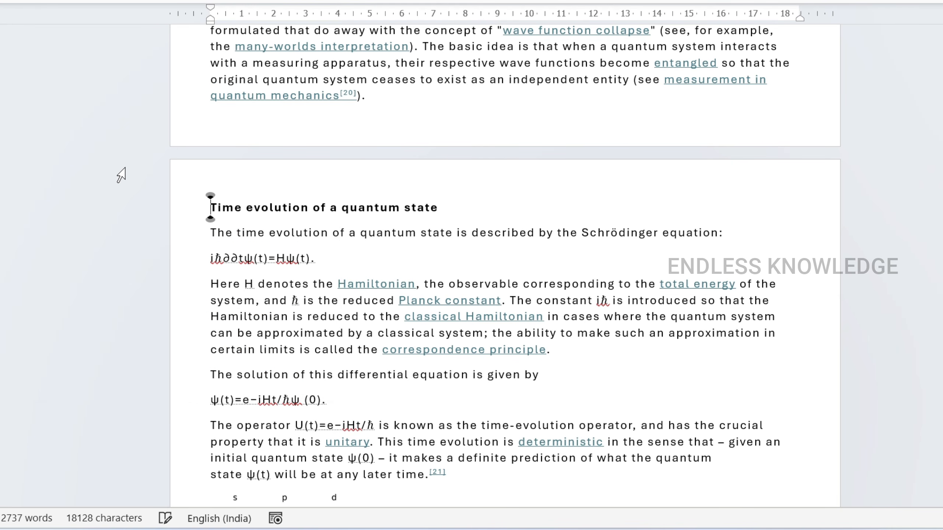
# - Insert a Next Page section break after the paragraph ending "[7]: 849", just before the "Uncertainty principle" heading
pyautogui.scroll(-13, 289, 219)
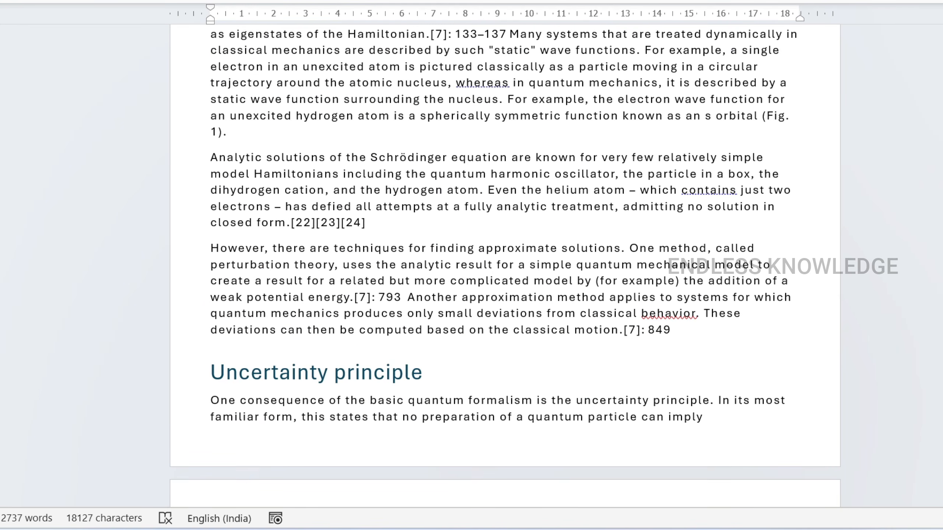
pyautogui.scroll(13, 297, 219)
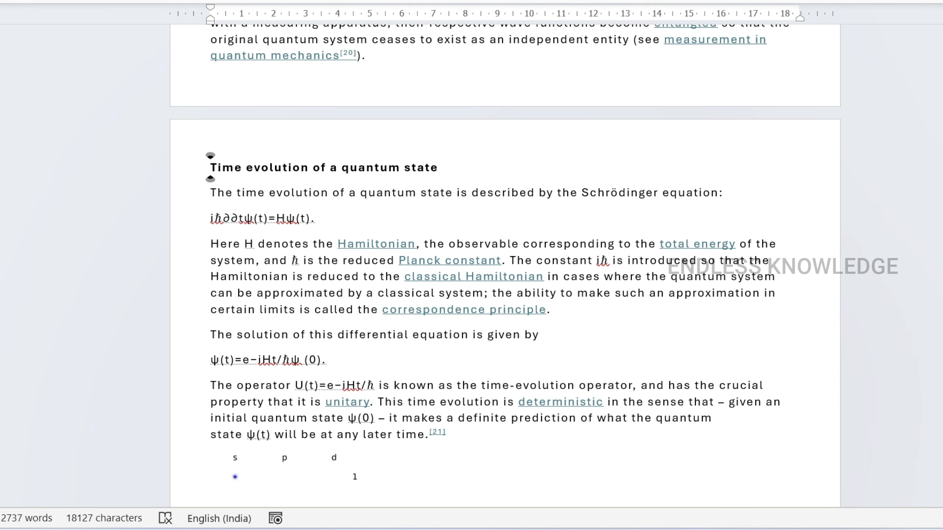
pyautogui.scroll(-6, 348, 173)
pyautogui.scroll(-7, 347, 173)
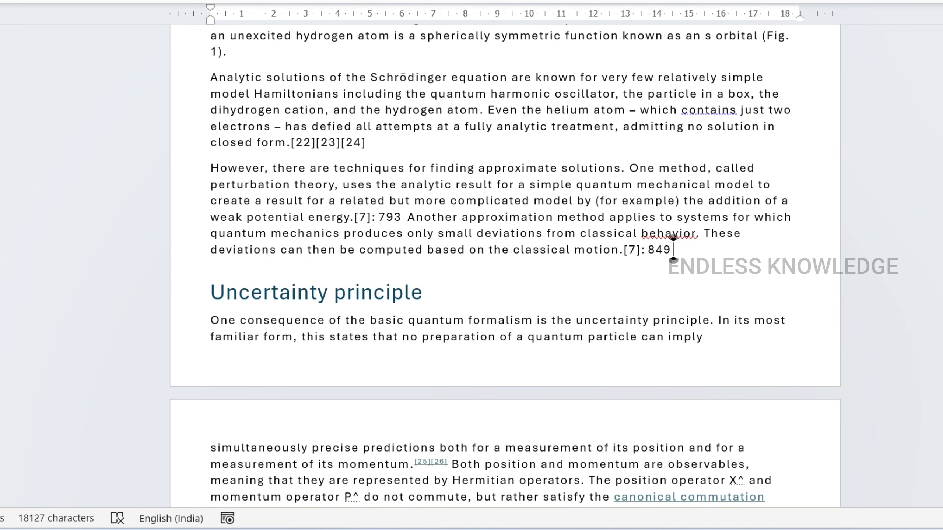
pyautogui.click(70, 1)
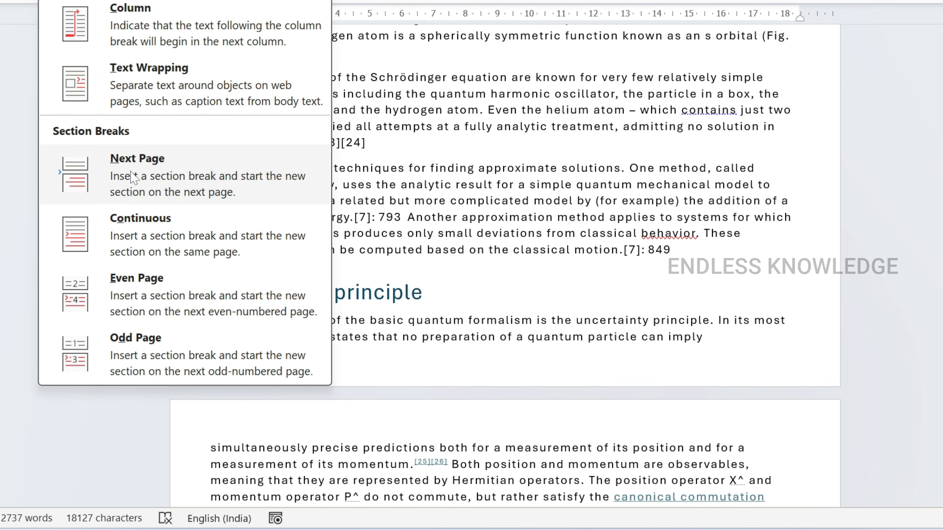
pyautogui.click(127, 161)
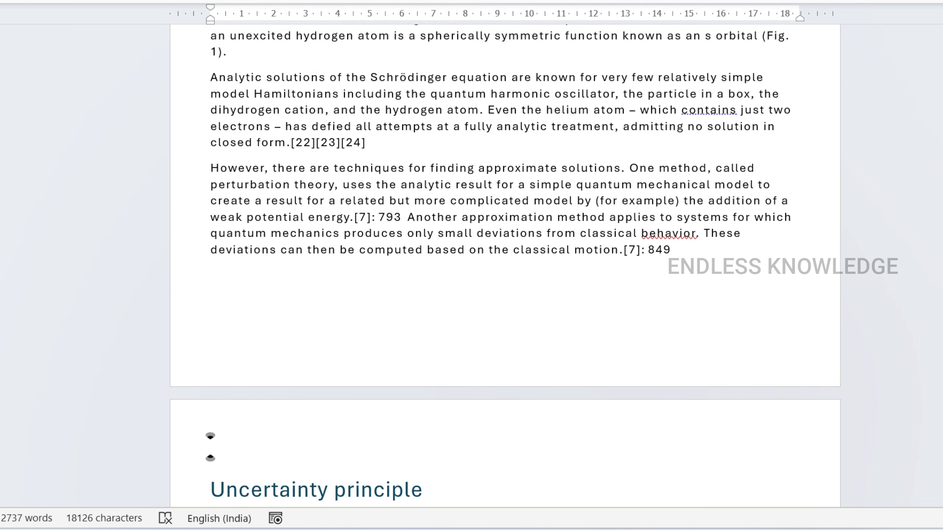
# - Set the "Time evolution of a quantum state" section to Landscape orientation and compare its pages with the neighbouring sections
pyautogui.scroll(15, 210, 447)
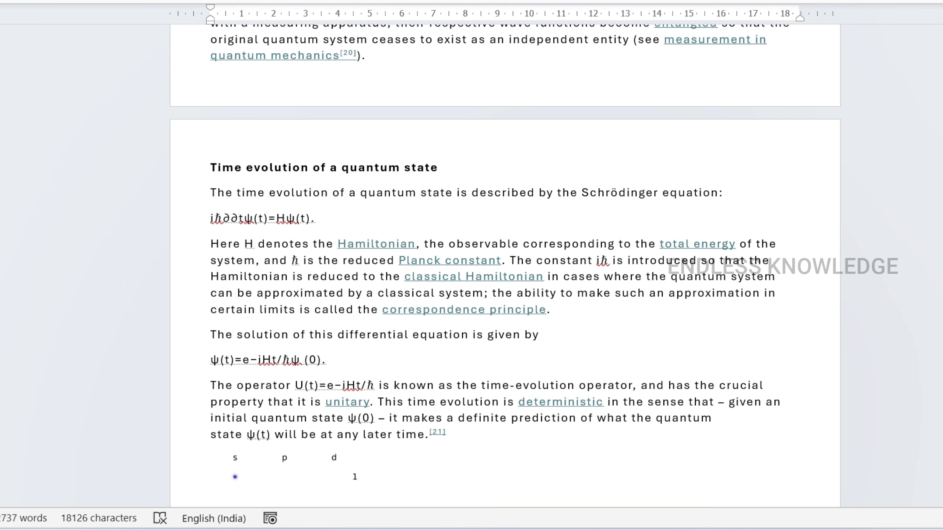
pyautogui.scroll(-3, 507, 261)
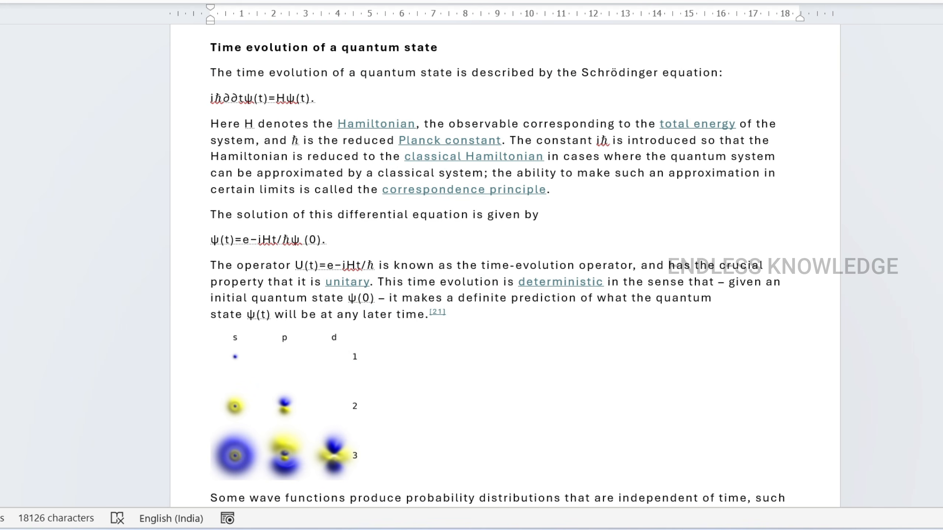
pyautogui.click(581, 230)
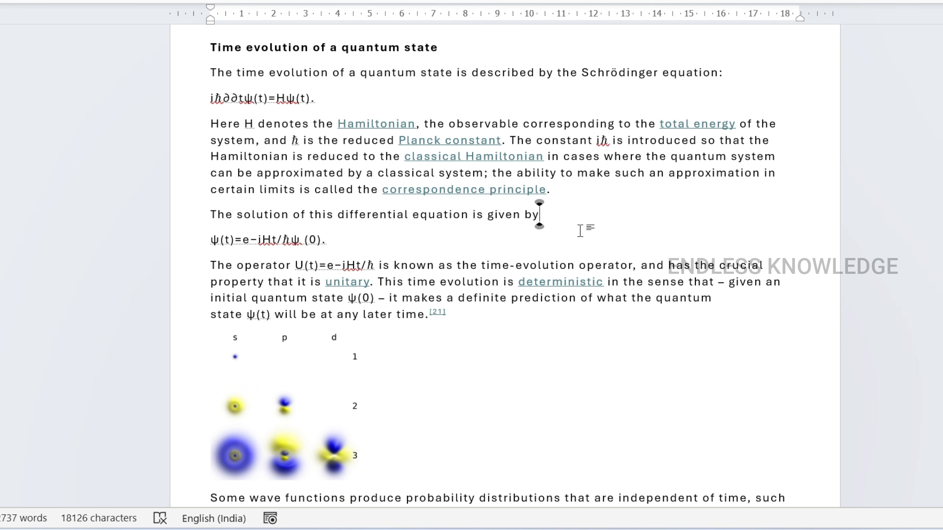
pyautogui.scroll(1, 581, 230)
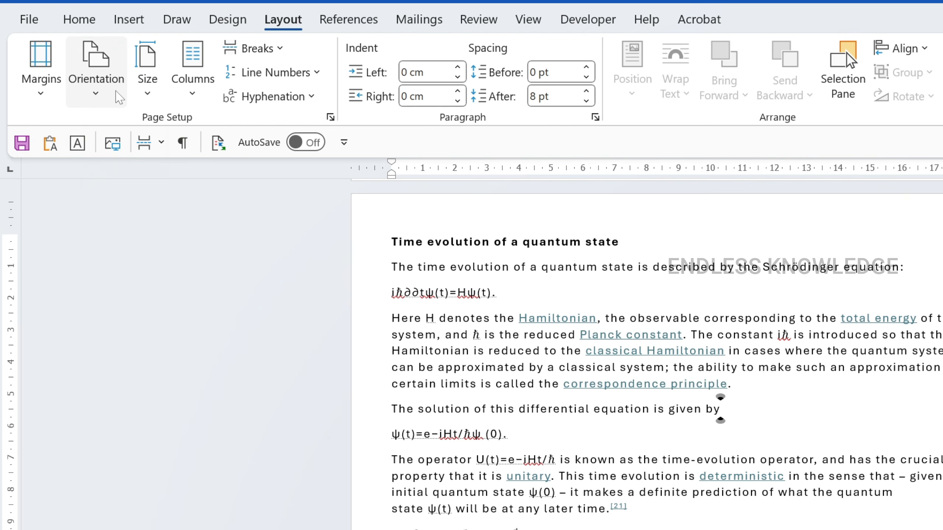
pyautogui.click(96, 70)
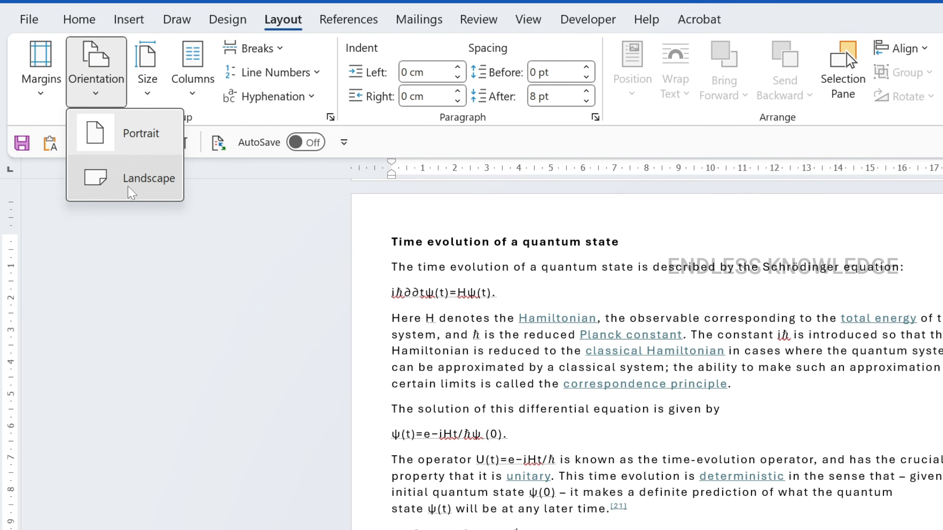
pyautogui.click(130, 192)
pyautogui.scroll(10, 122, 194)
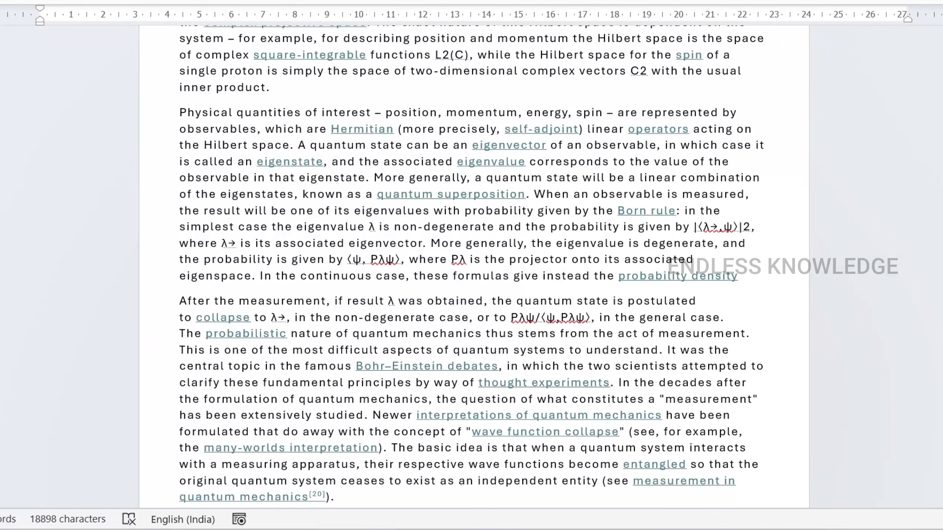
pyautogui.scroll(6, 475, 266)
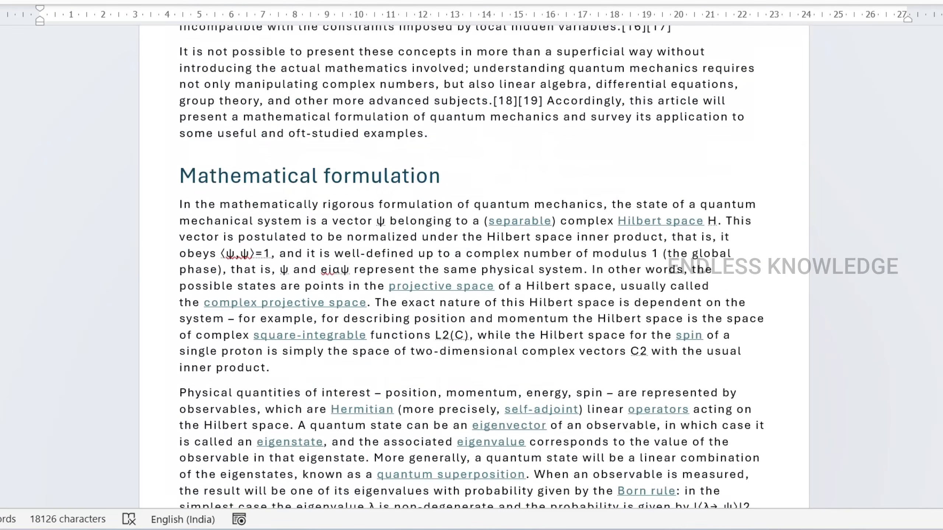
pyautogui.scroll(-20, 474, 267)
pyautogui.scroll(-6, 472, 260)
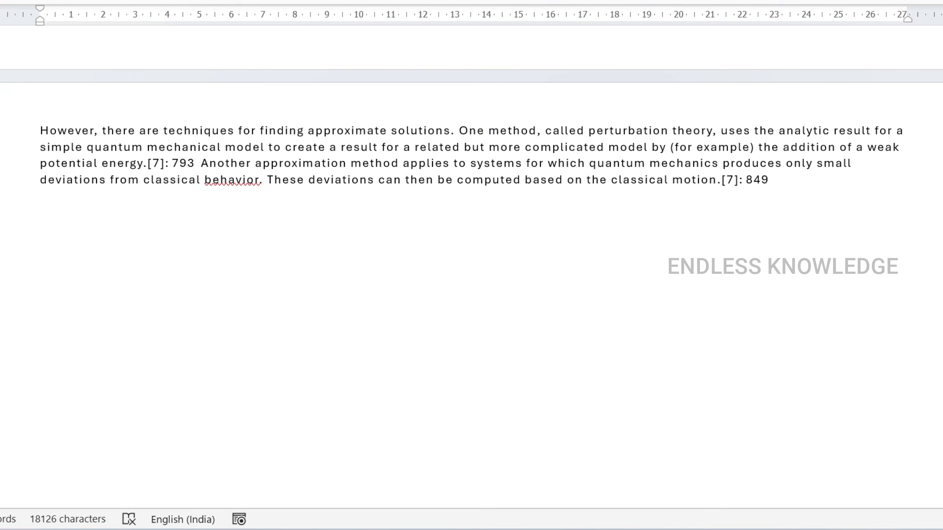
pyautogui.scroll(6, 472, 260)
pyautogui.scroll(-1, 471, 260)
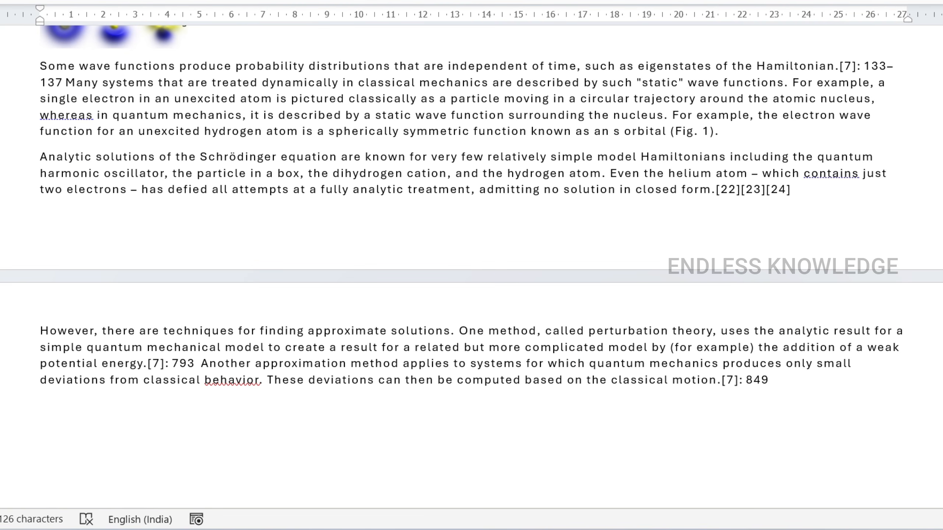
pyautogui.scroll(12, 471, 267)
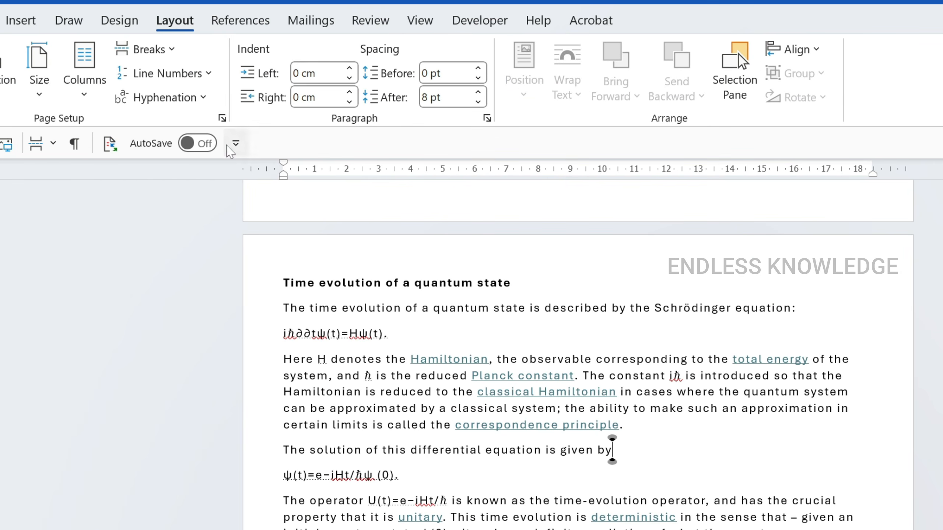
# - Turn on line numbering for the "Time evolution of a quantum state" section, check its extent, and remove the numbering again
pyautogui.click(167, 73)
pyautogui.click(194, 106)
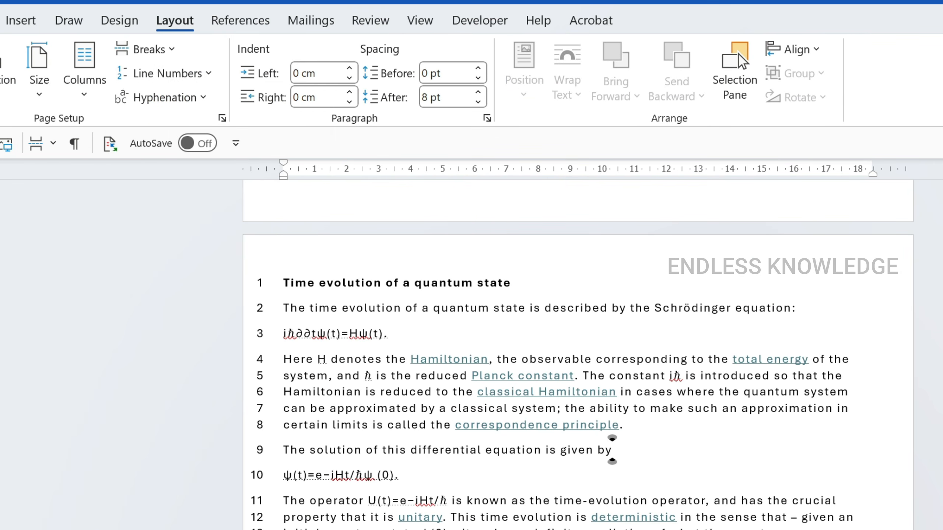
pyautogui.scroll(-20, 400, 337)
pyautogui.scroll(20, 399, 348)
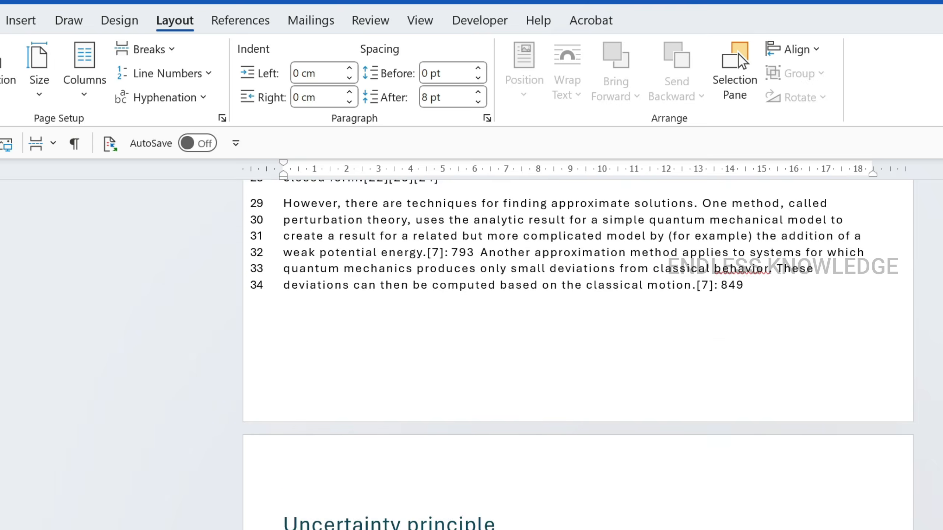
pyautogui.scroll(3, 611, 489)
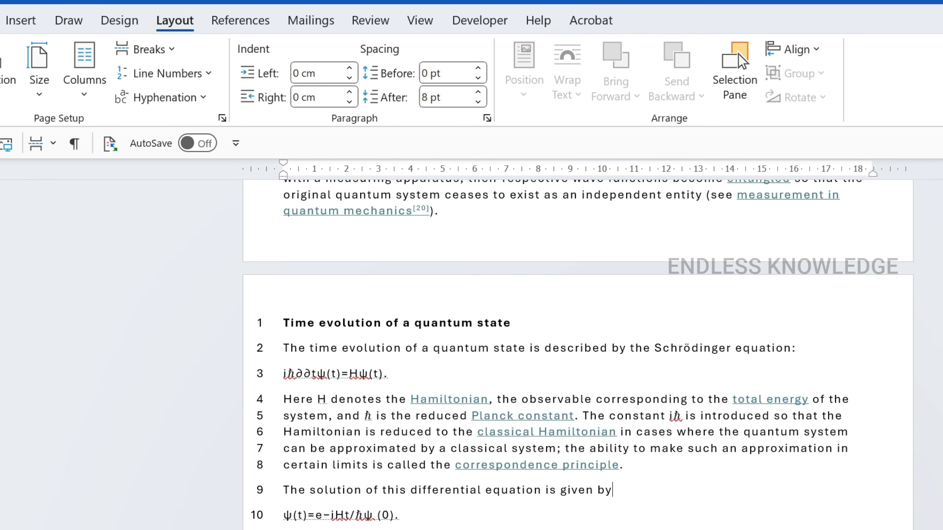
pyautogui.click(168, 74)
pyautogui.click(189, 100)
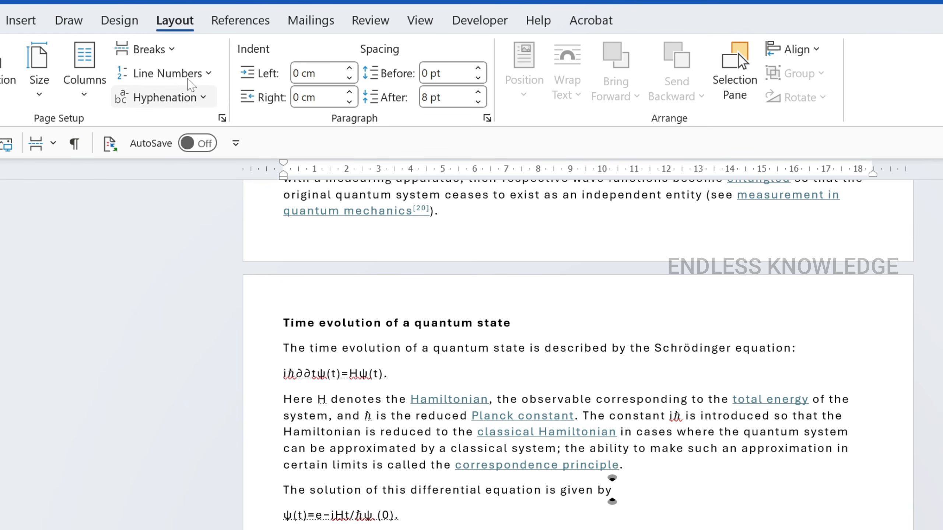
# - Apply a Box page border to the "Time evolution of a quantum state" section only and check the extent of the border
pyautogui.click(120, 20)
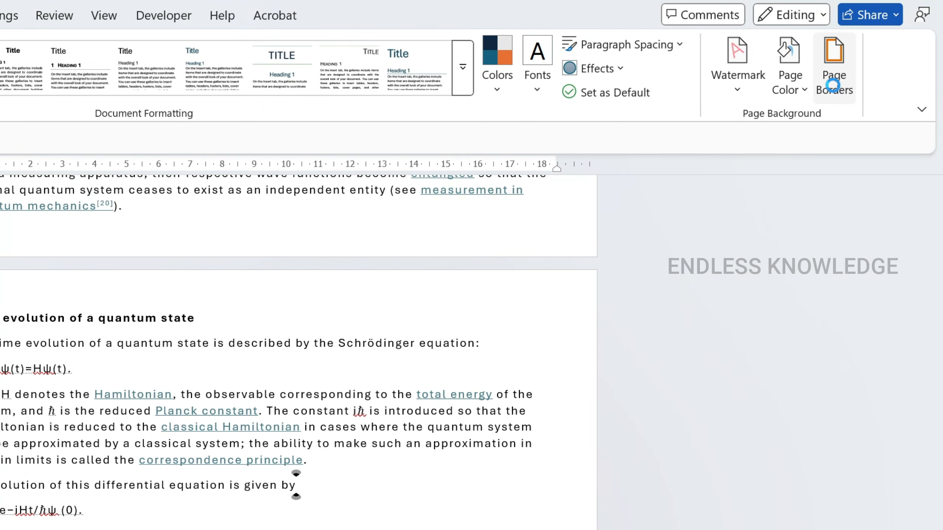
pyautogui.click(939, 80)
pyautogui.click(169, 251)
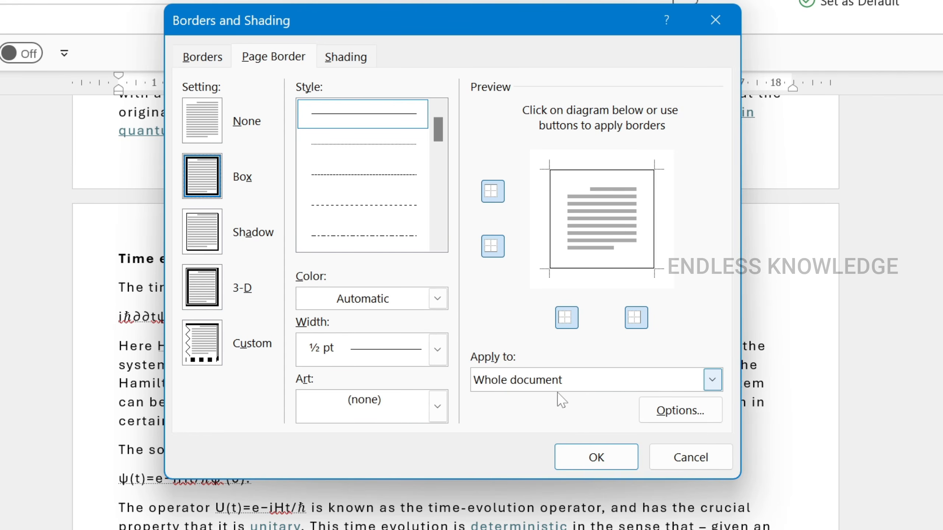
pyautogui.click(711, 384)
pyautogui.click(559, 415)
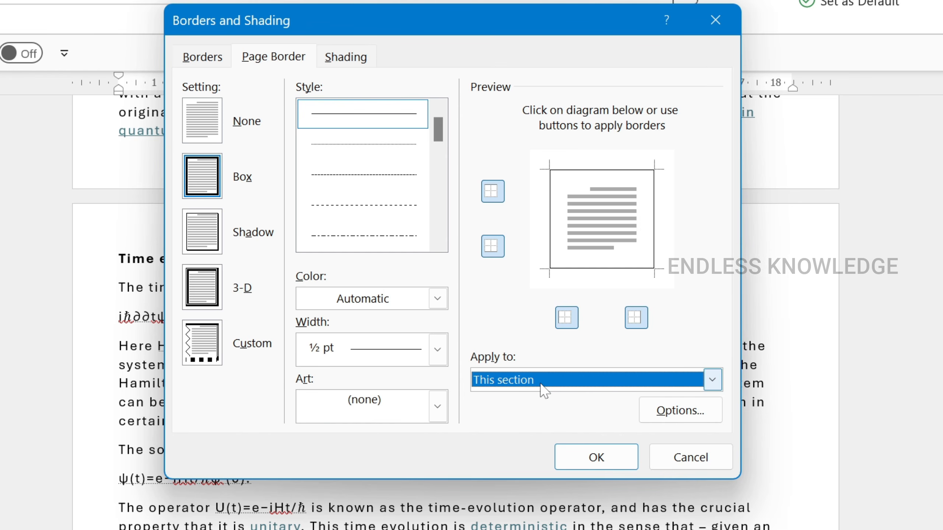
pyautogui.click(588, 460)
pyautogui.scroll(-15, 494, 336)
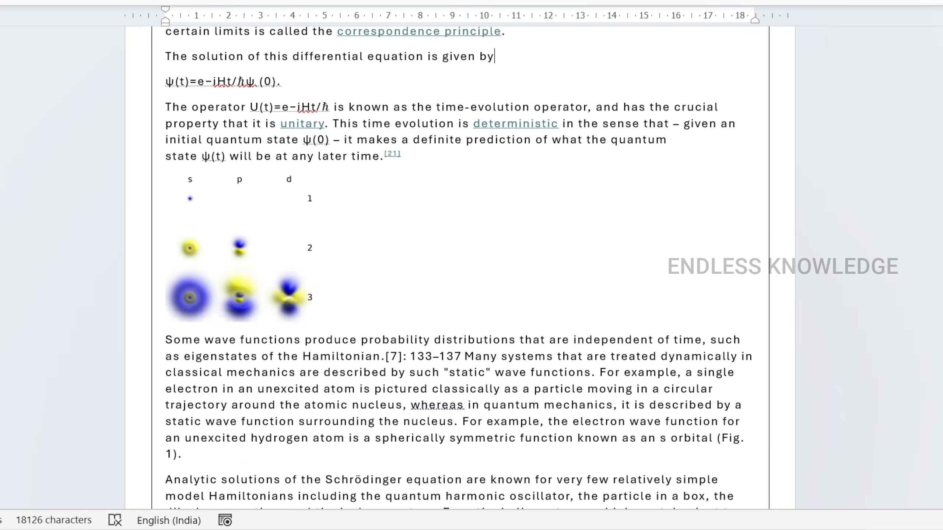
pyautogui.scroll(8, 460, 267)
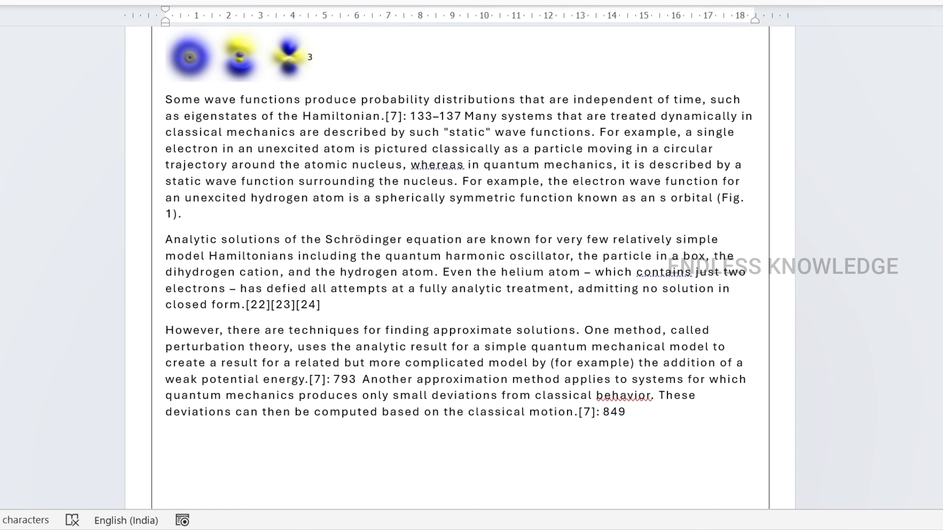
pyautogui.scroll(8, 494, 136)
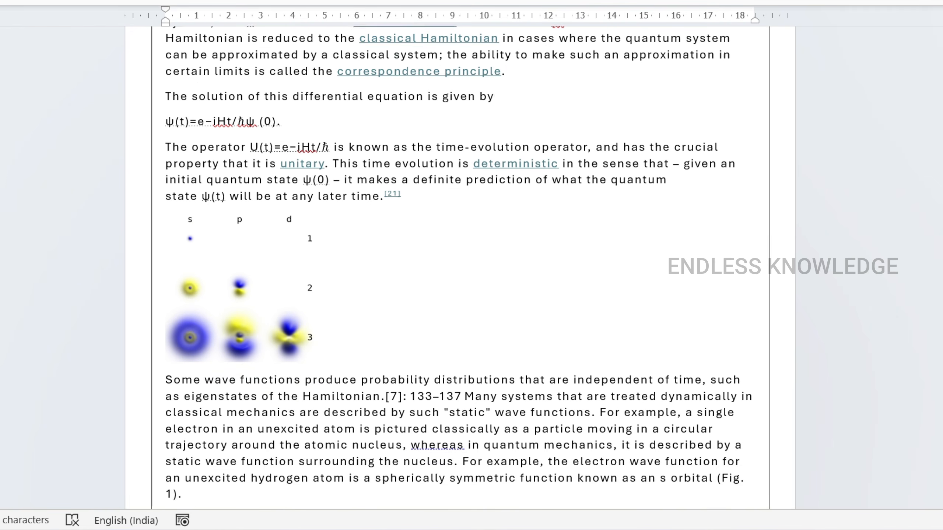
pyautogui.click(26, 1)
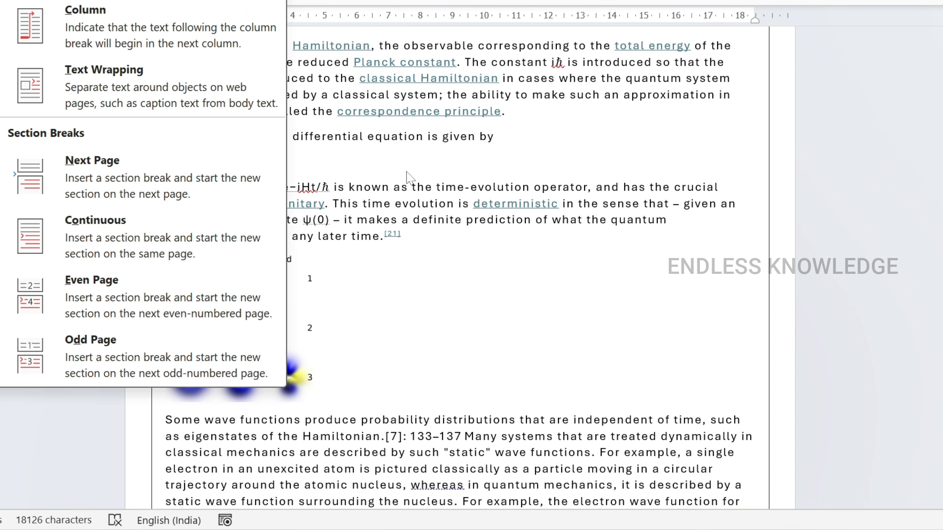
pyautogui.click(415, 195)
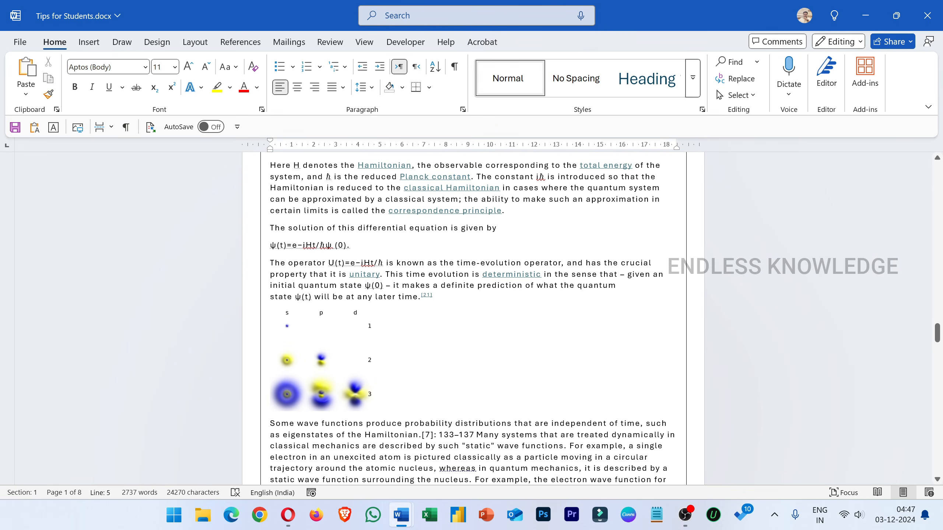
# - Go back to the first pages of the document and turn on the display of paragraph marks and other hidden formatting symbols
pyautogui.hotkey('ctrl', 'Home')
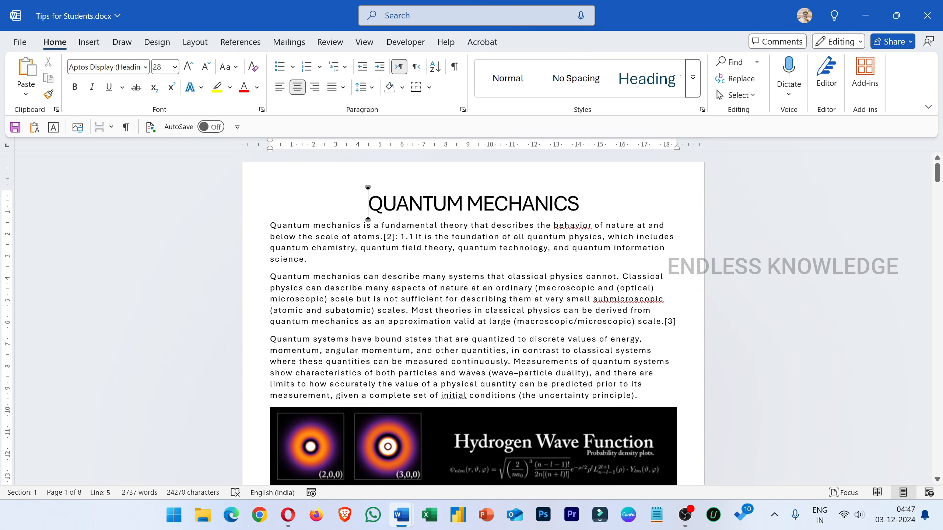
pyautogui.scroll(-5, 464, 273)
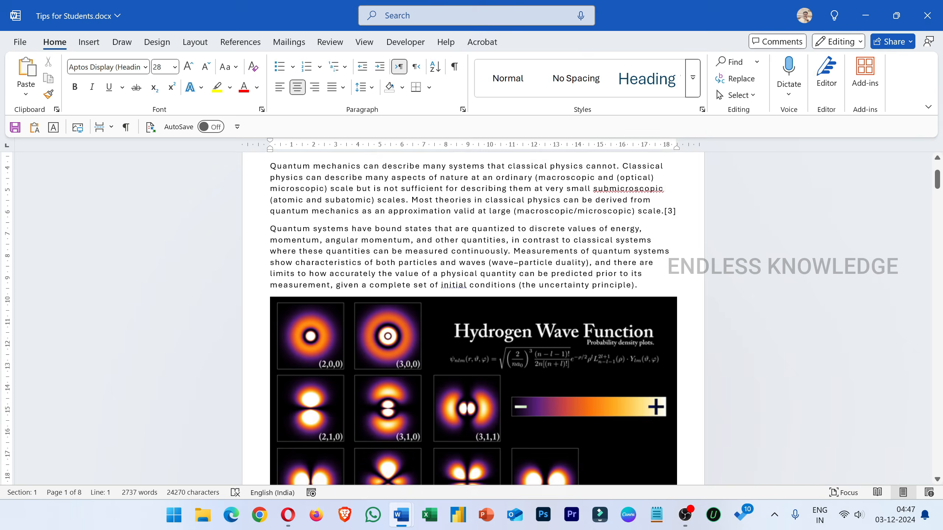
pyautogui.scroll(-7, 464, 273)
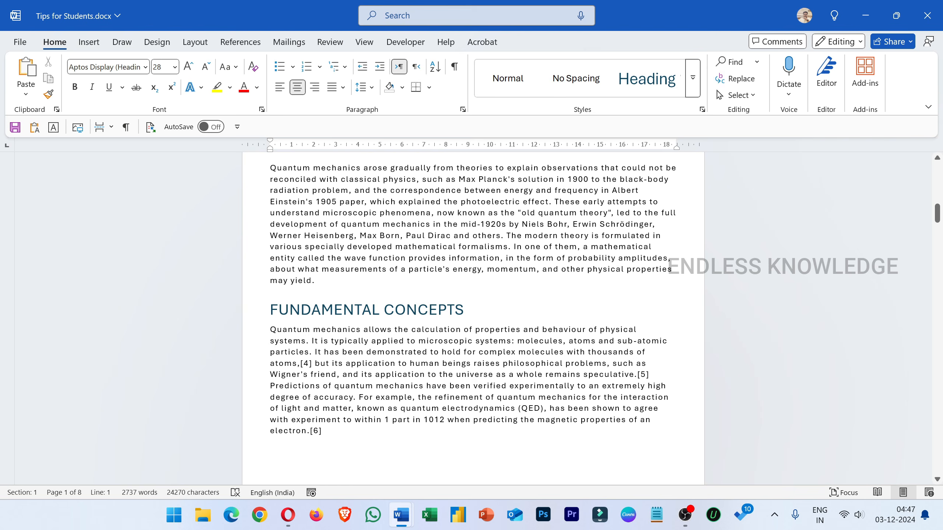
pyautogui.scroll(1, 454, 223)
pyautogui.click(454, 74)
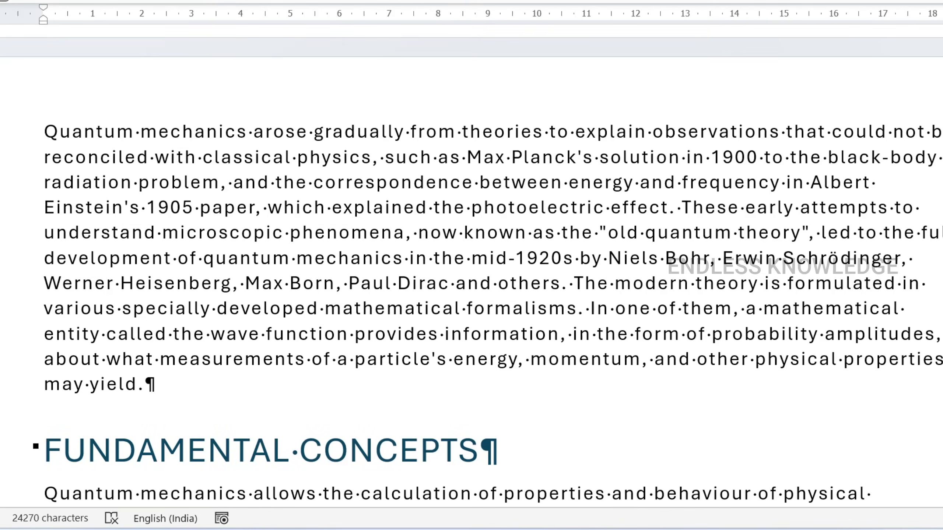
# - Examine the break marks below the "Fundamental Concepts" text and at both ends of the "Time evolution of a quantum state" section
pyautogui.scroll(1, 471, 275)
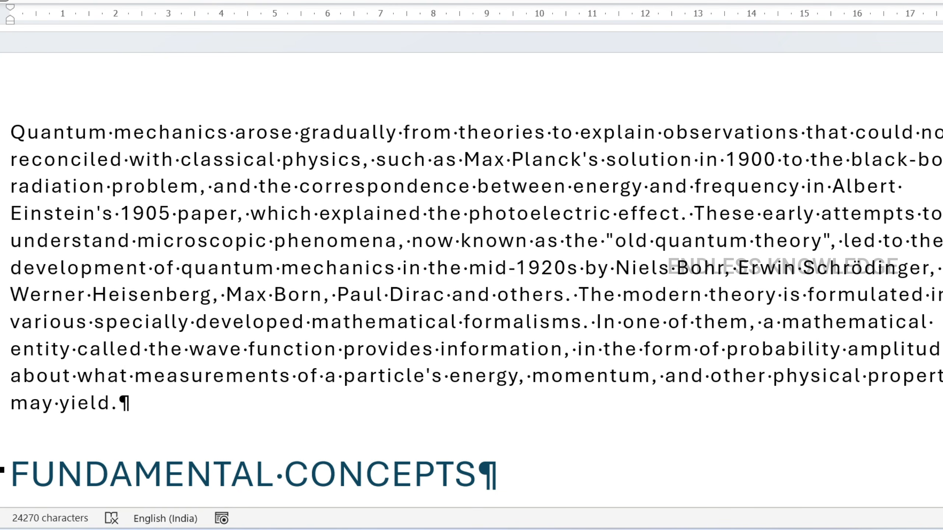
pyautogui.scroll(-3, 471, 260)
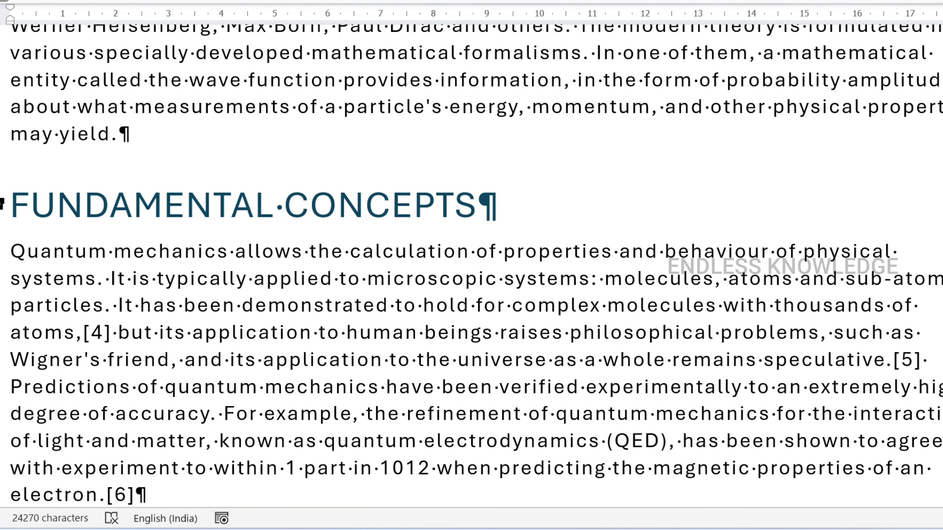
pyautogui.scroll(-3, 471, 260)
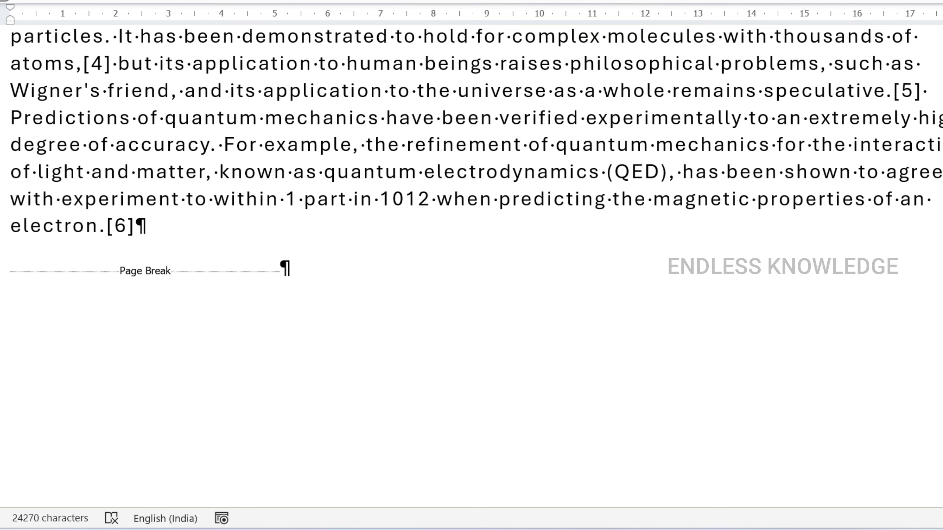
pyautogui.scroll(-5, 471, 266)
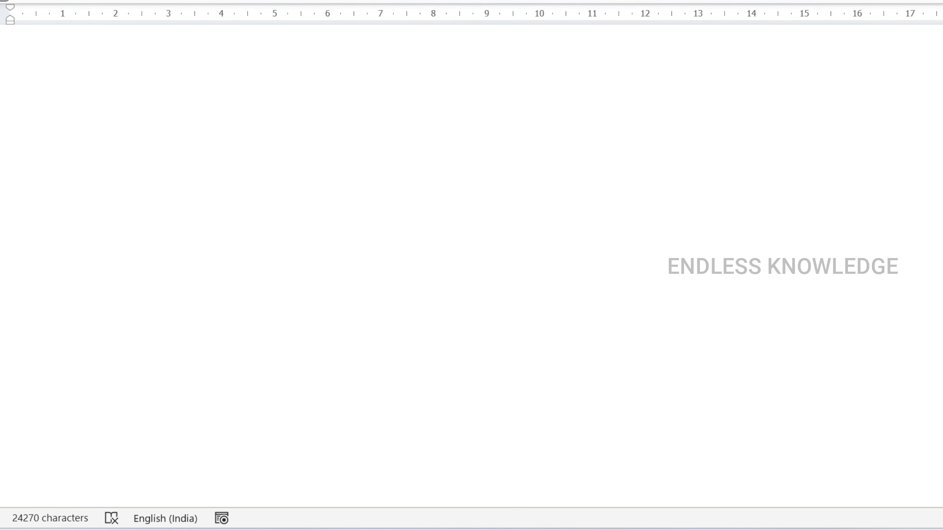
pyautogui.scroll(-5, 471, 266)
pyautogui.scroll(5, 472, 266)
pyautogui.scroll(-9, 471, 266)
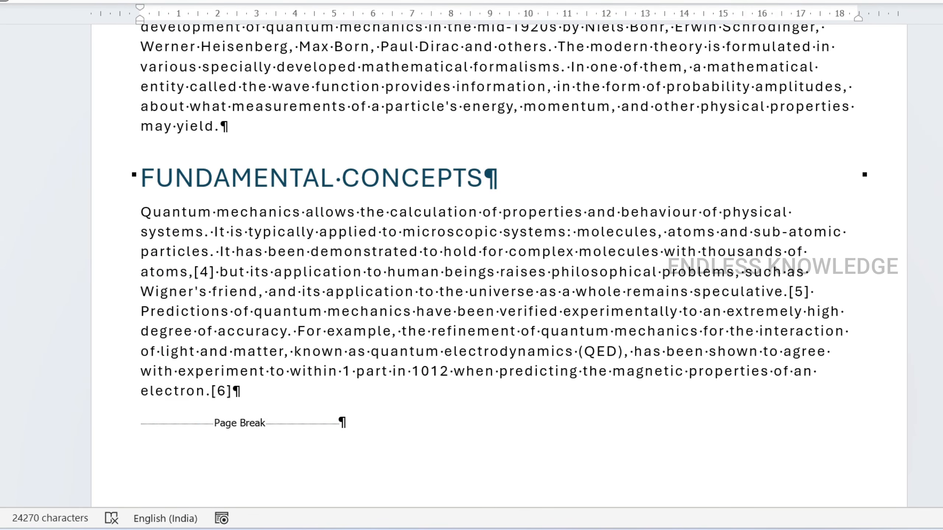
pyautogui.scroll(-5, 472, 266)
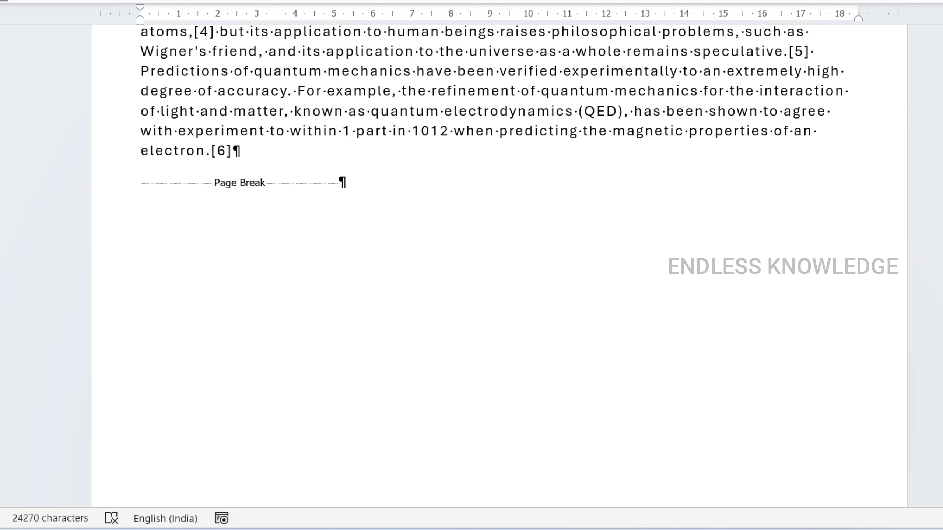
pyautogui.scroll(-20, 471, 266)
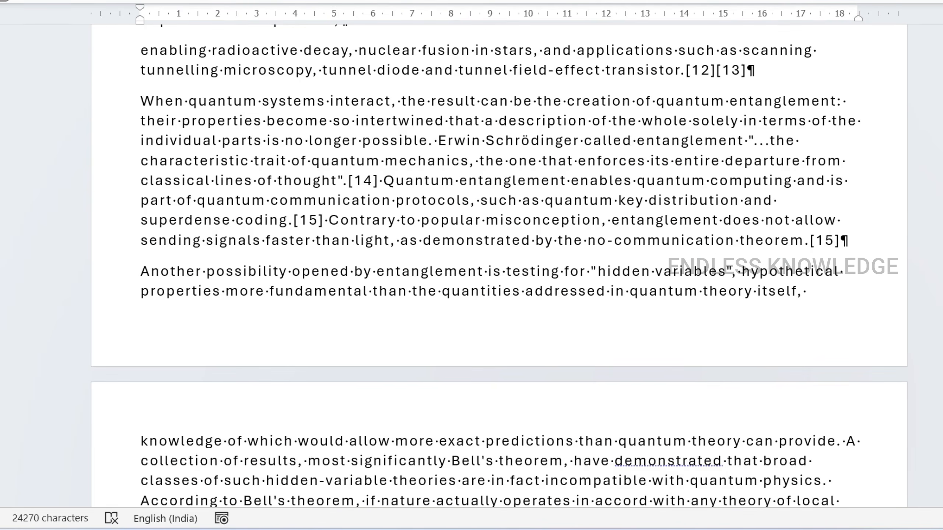
pyautogui.scroll(-20, 471, 266)
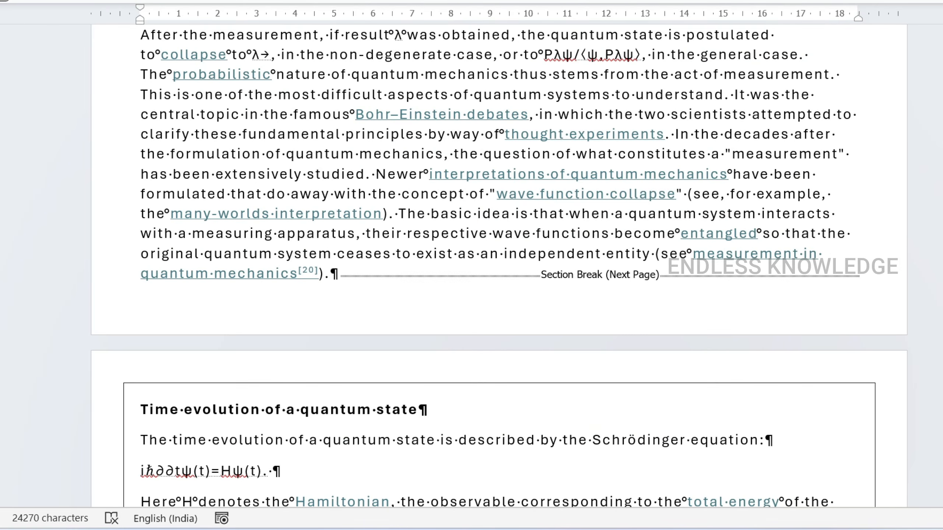
pyautogui.scroll(-4, 471, 266)
pyautogui.scroll(3, 472, 266)
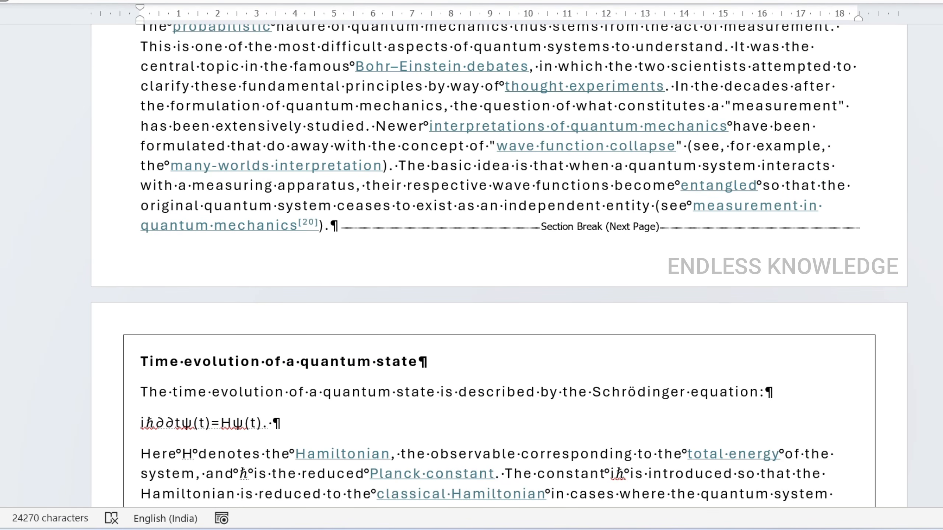
pyautogui.scroll(-15, 472, 266)
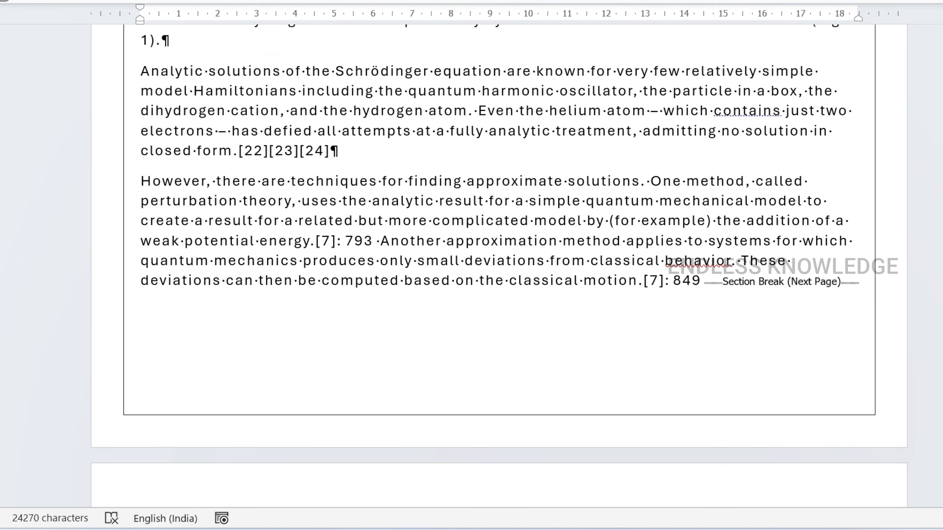
pyautogui.scroll(5, 499, 266)
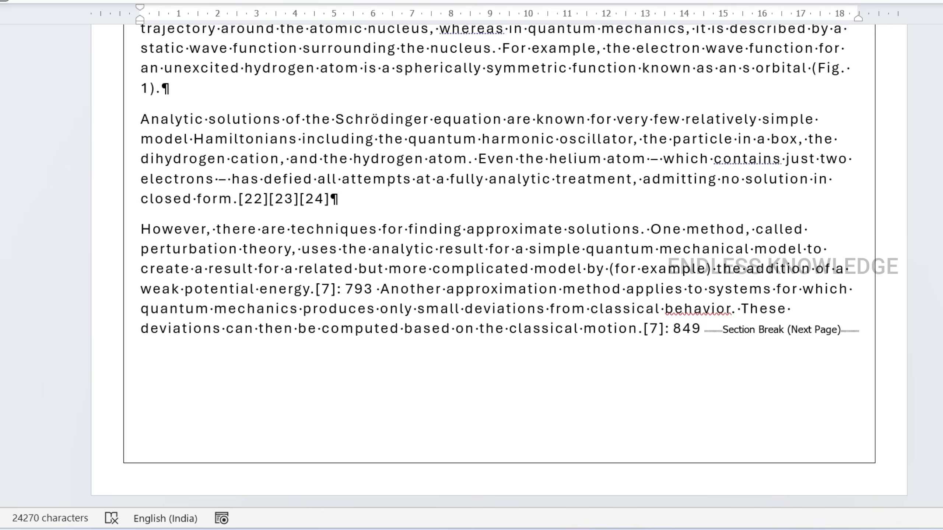
# - Insert several spaces before the "QUANTUM MECHANICS" title to demonstrate the space marks, and delete them again
pyautogui.hotkey('ctrl', 'Home')
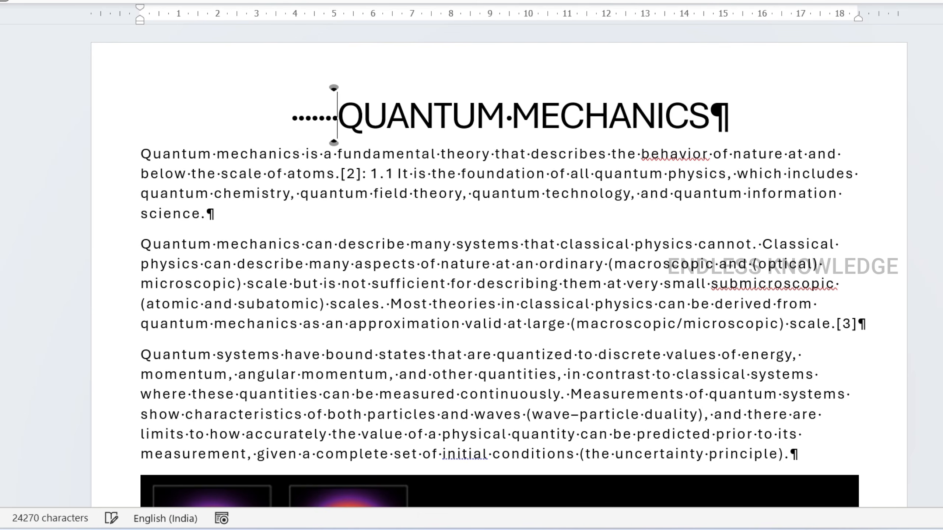
pyautogui.press('BackSpace')
pyautogui.press('BackSpace')
pyautogui.press('BackSpace')
pyautogui.press('BackSpace')
pyautogui.press('BackSpace')
pyautogui.press('BackSpace')
pyautogui.press('BackSpace')
pyautogui.press('BackSpace')
pyautogui.press('BackSpace')
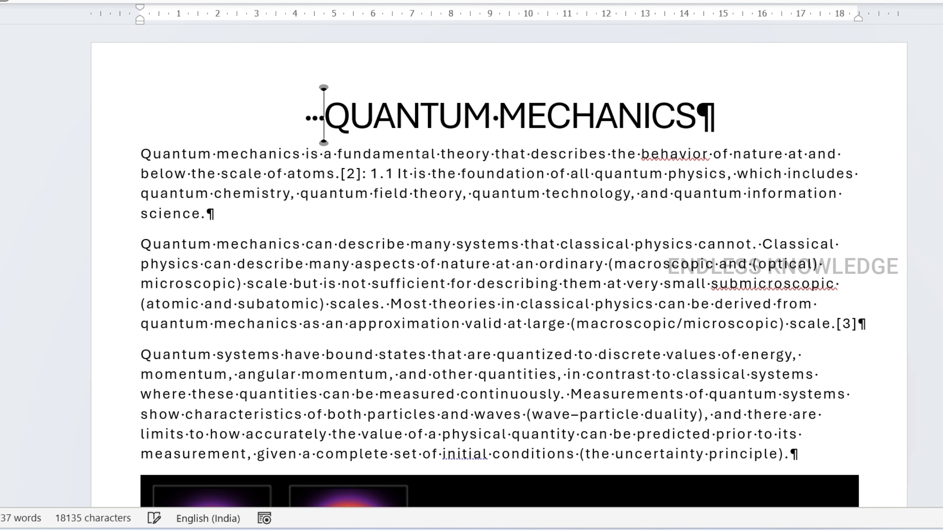
pyautogui.scroll(8, 472, 260)
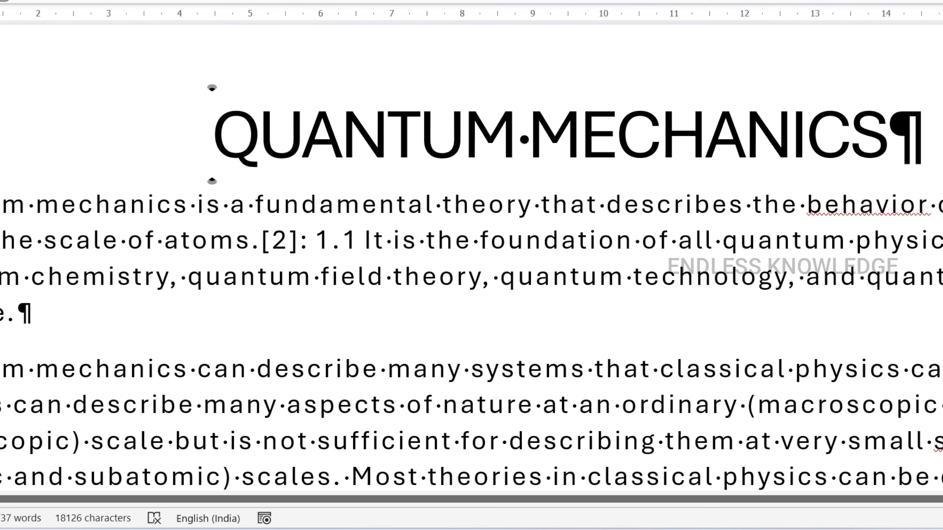
# - Insert two tabs at the end of the first paragraph, after "science.", to demonstrate the tab marks, and delete them again
pyautogui.moveTo(17, 314); pyautogui.dragTo(33, 314)
pyautogui.click(152, 324)
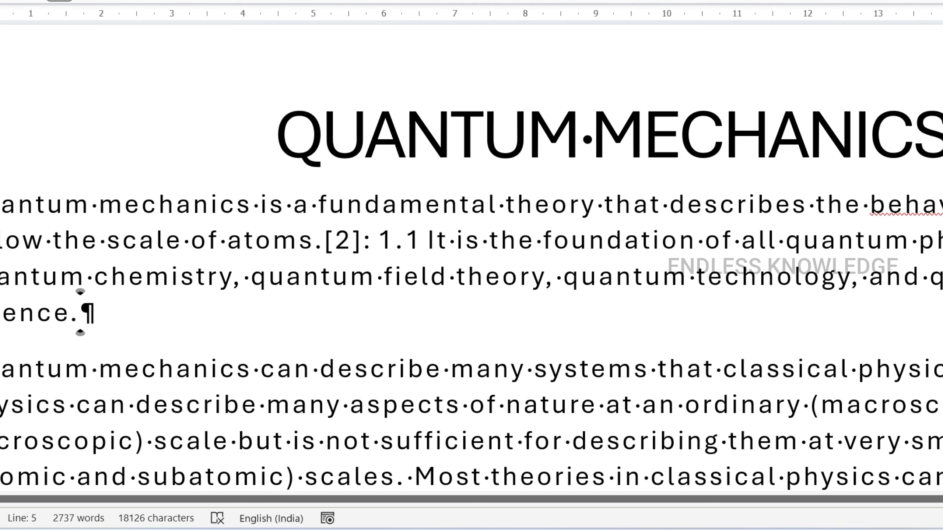
pyautogui.press('Tab')
pyautogui.press('Tab')
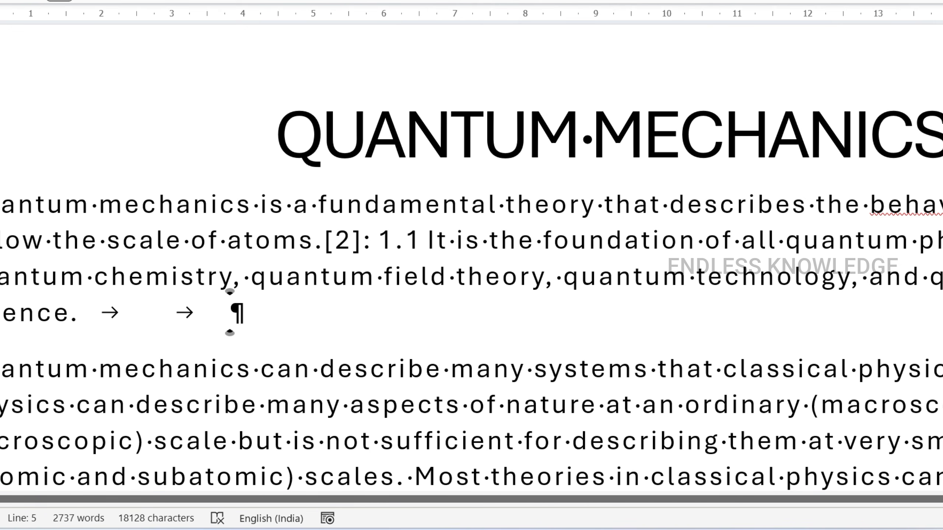
pyautogui.press('BackSpace')
pyautogui.press('BackSpace')
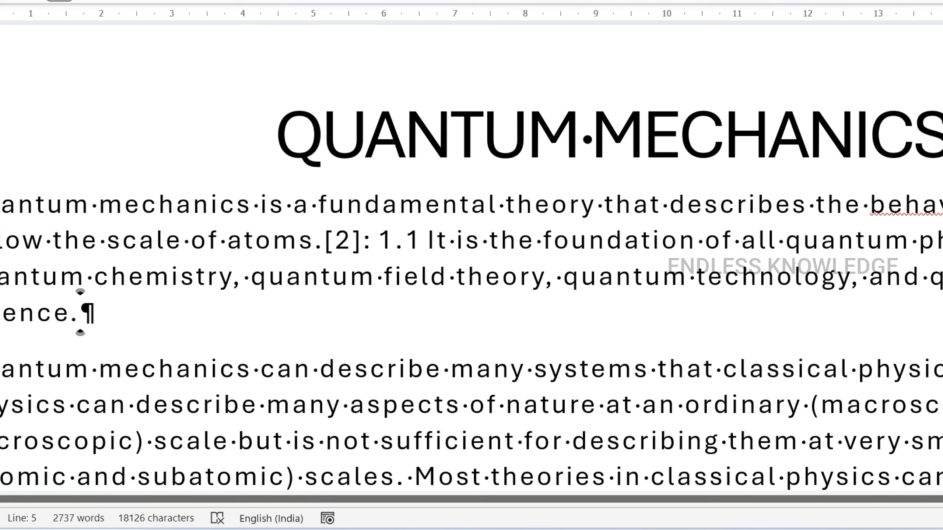
# - Look through the opening pages from the title down to the "FUNDAMENTAL CONCEPTS" heading with the formatting marks displayed
pyautogui.scroll(-6, 472, 276)
pyautogui.scroll(-2, 163, 281)
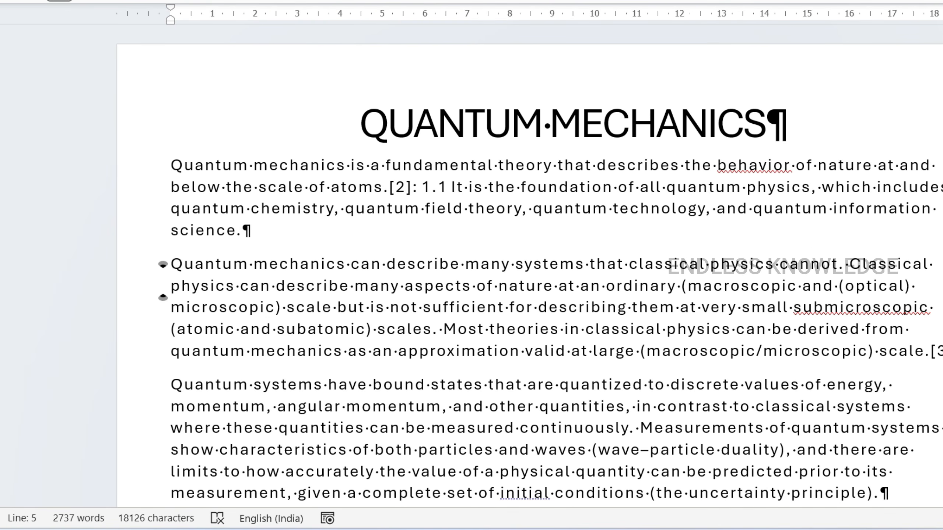
pyautogui.scroll(-15, 289, 228)
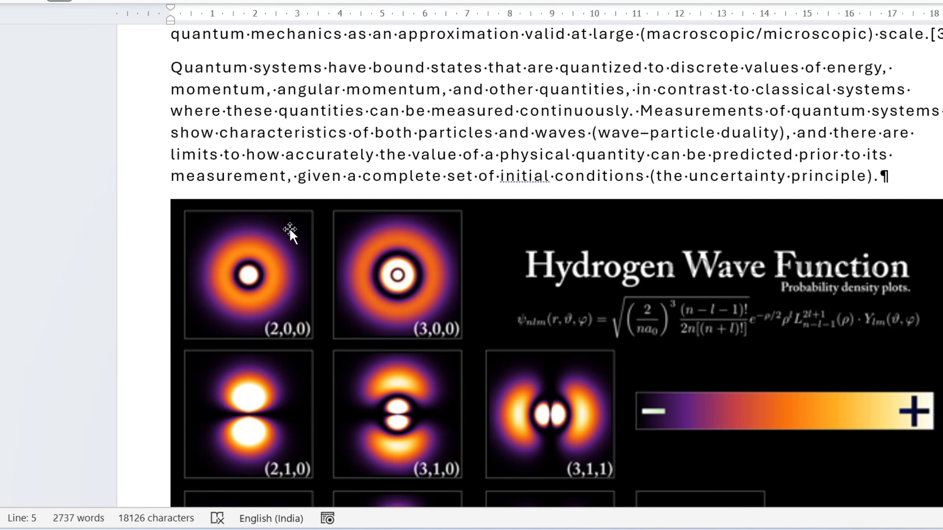
pyautogui.scroll(-5, 289, 228)
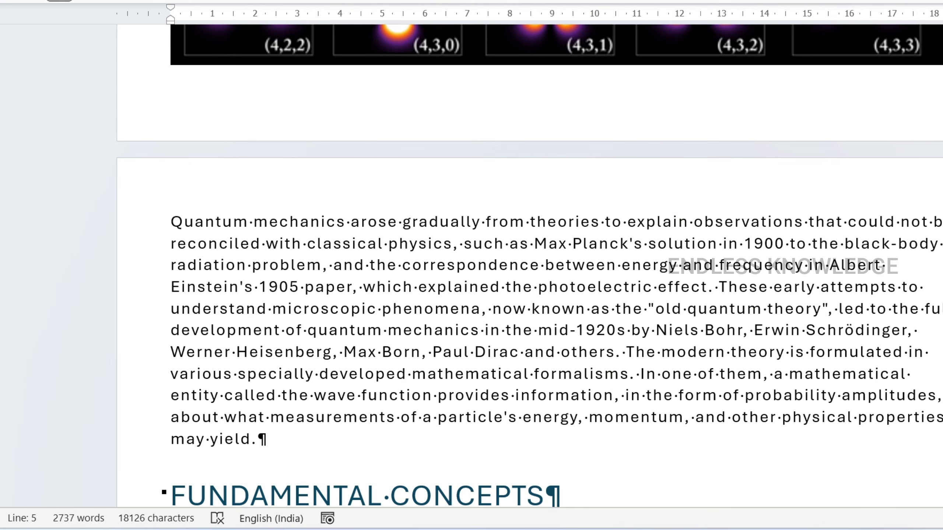
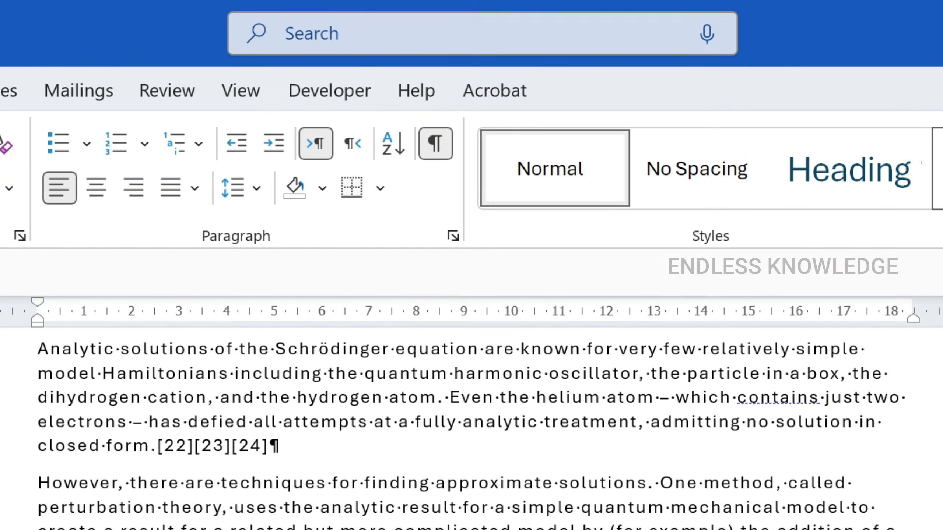
# - Hide the formatting marks and place the cursor at the end of the "Uncertainty principle" heading
pyautogui.click(443, 150)
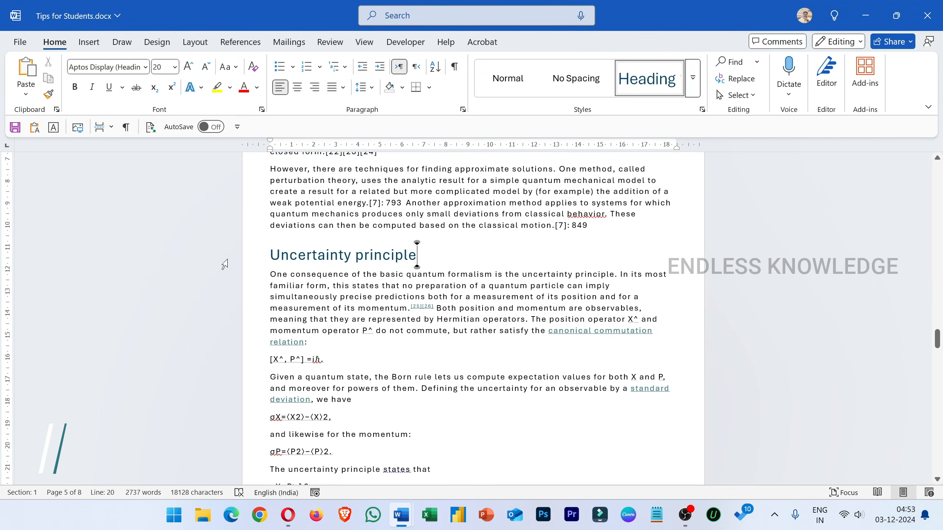
pyautogui.click(233, 250)
pyautogui.click(464, 263)
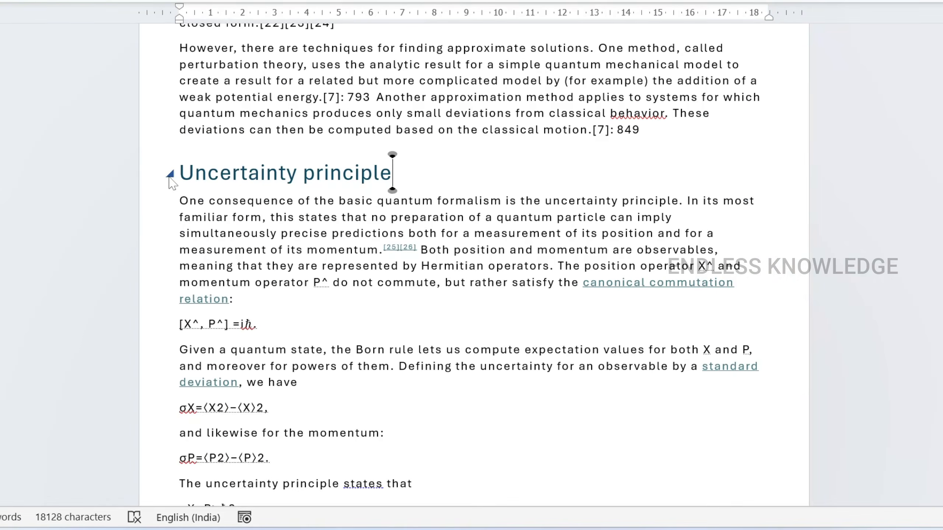
# - Collapse and expand the text under the "Uncertainty principle" heading, and view the fonts available for the selected heading
pyautogui.click(264, 256)
pyautogui.click(263, 257)
pyautogui.tripleClick(392, 172)
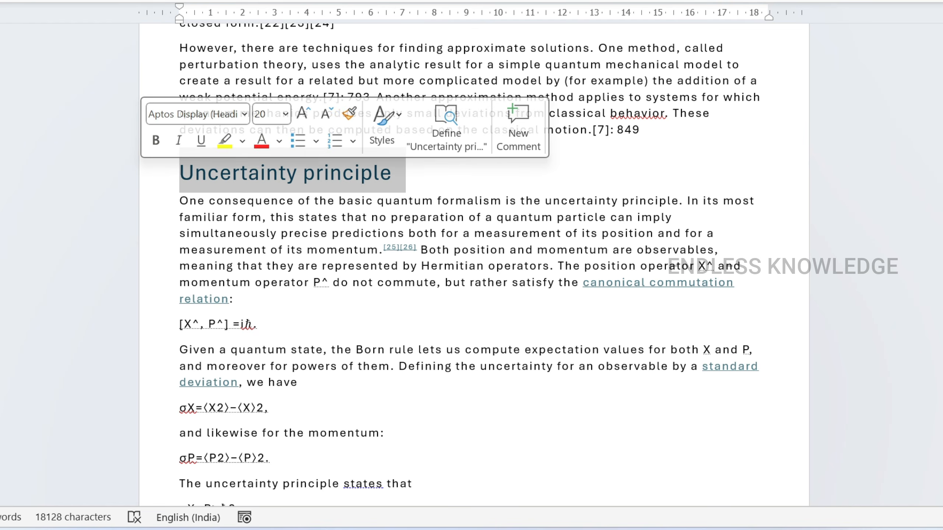
pyautogui.click(449, 192)
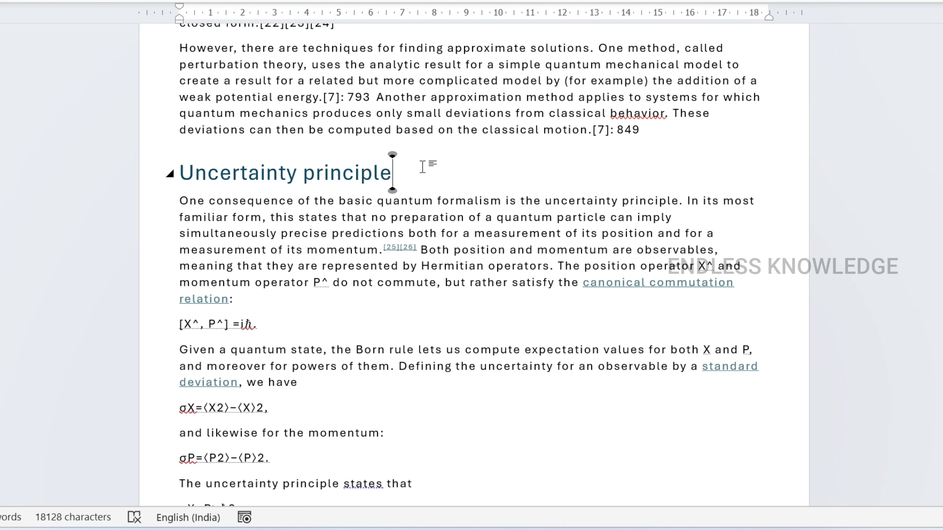
pyautogui.click(119, 181)
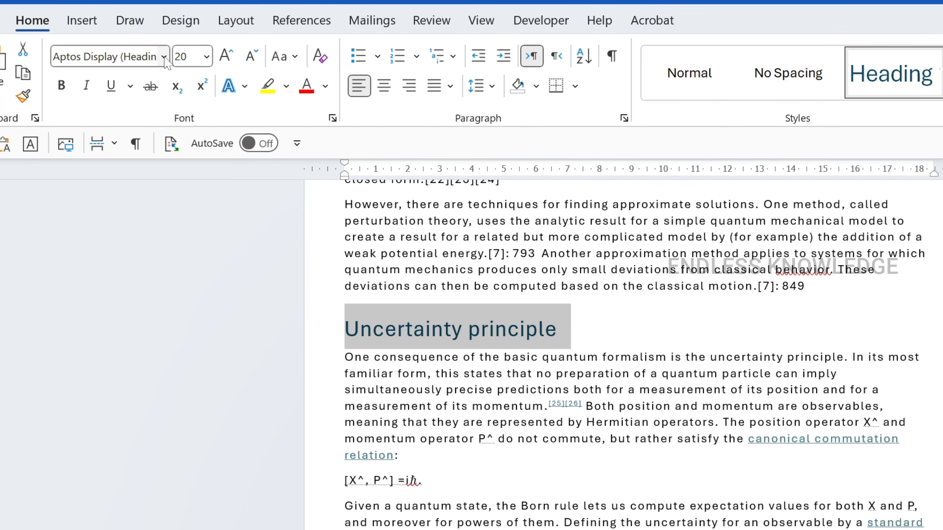
pyautogui.click(163, 56)
pyautogui.click(164, 57)
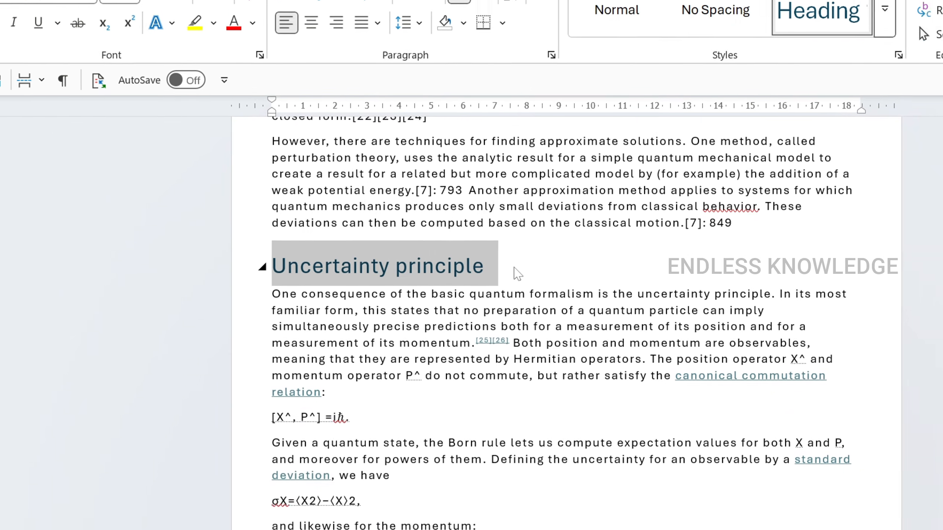
pyautogui.click(590, 336)
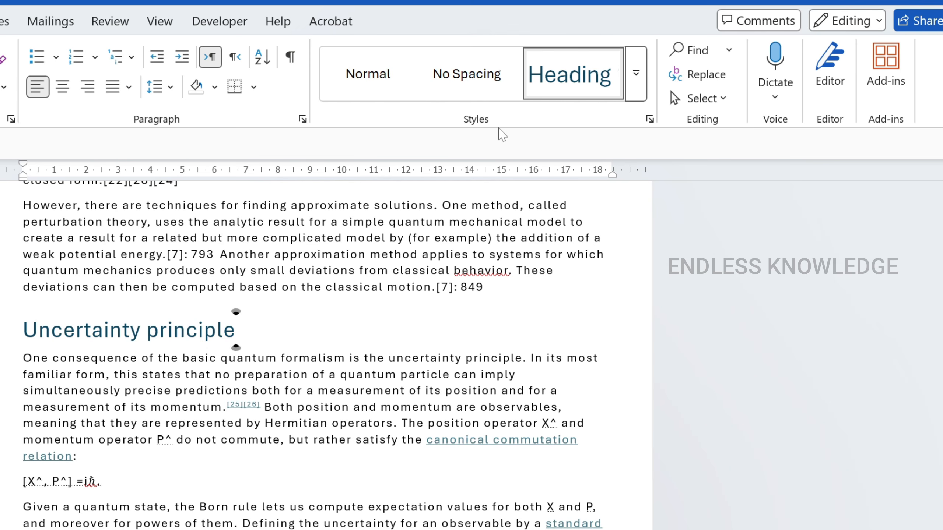
# - Open the Heading 1 style for modification and set its font to Raleway
pyautogui.click(640, 89)
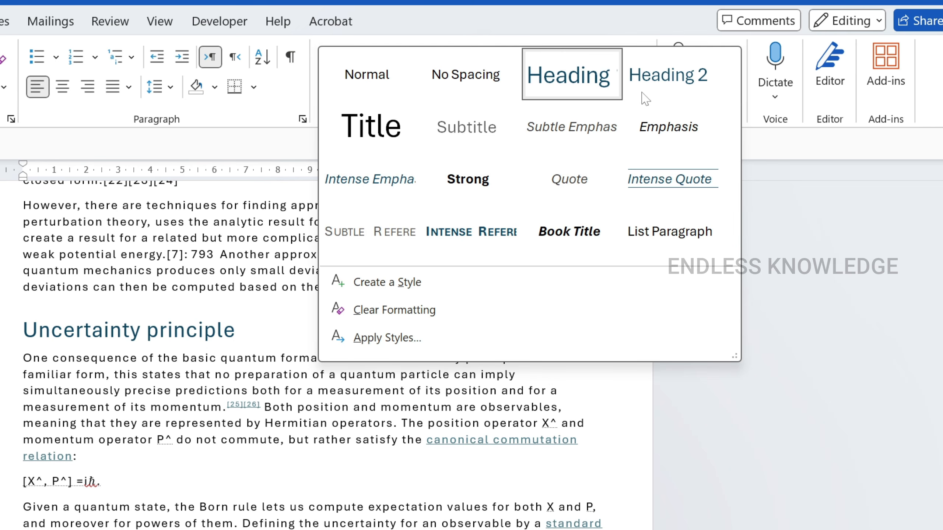
pyautogui.rightClick(582, 86)
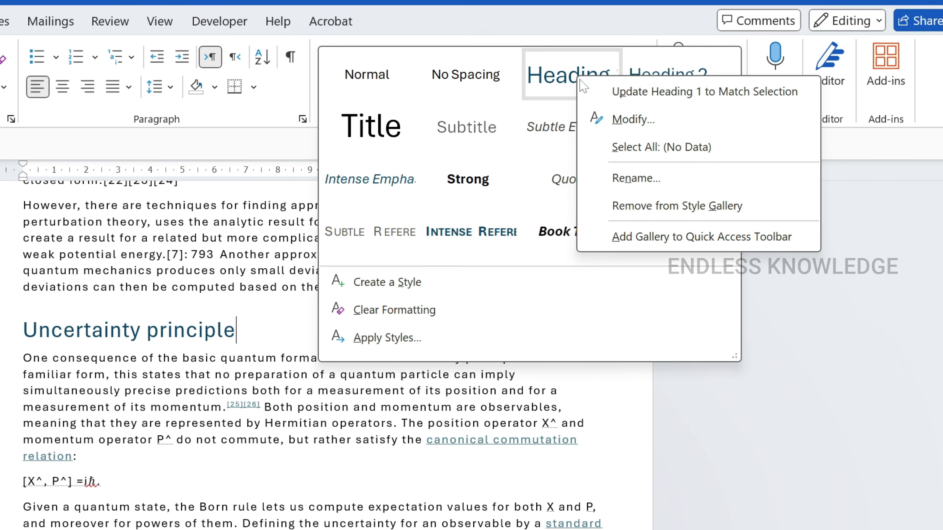
pyautogui.click(618, 119)
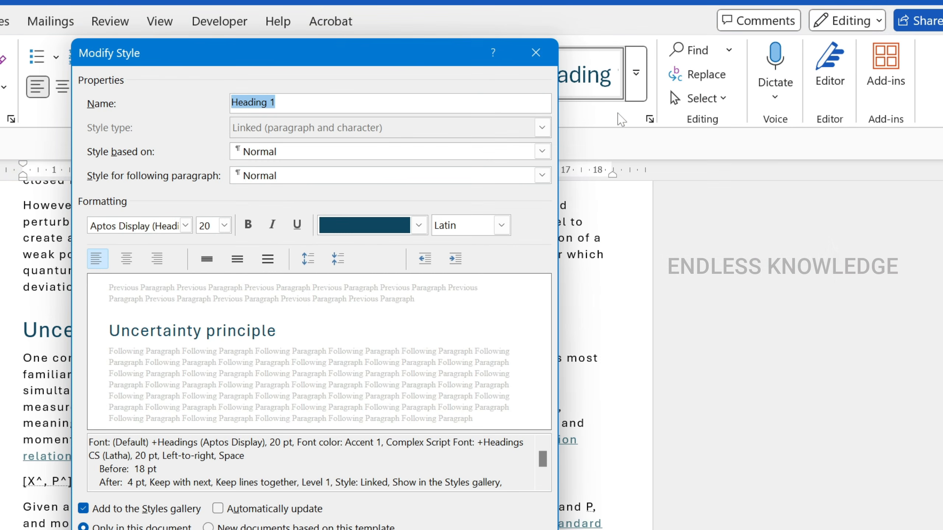
pyautogui.moveTo(249, 65); pyautogui.dragTo(397, 65)
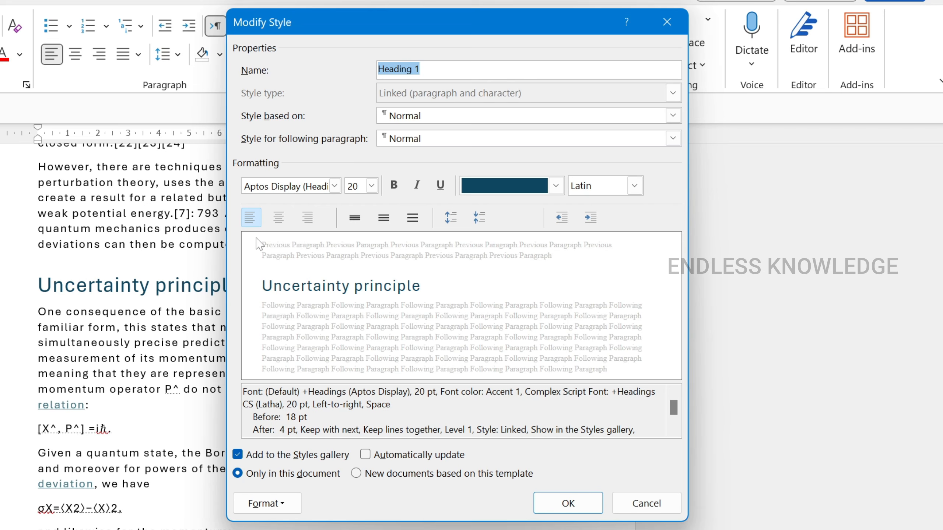
pyautogui.click(256, 222)
pyautogui.click(280, 223)
pyautogui.click(334, 186)
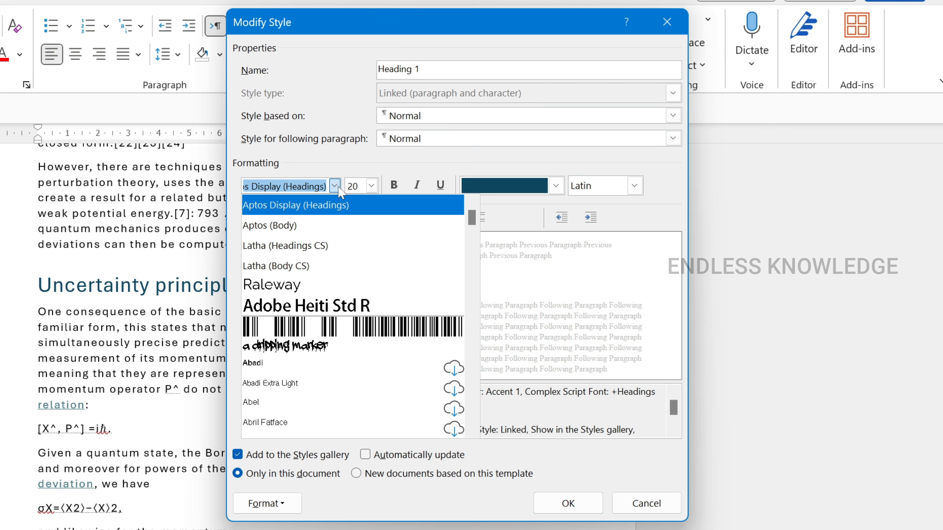
pyautogui.click(319, 292)
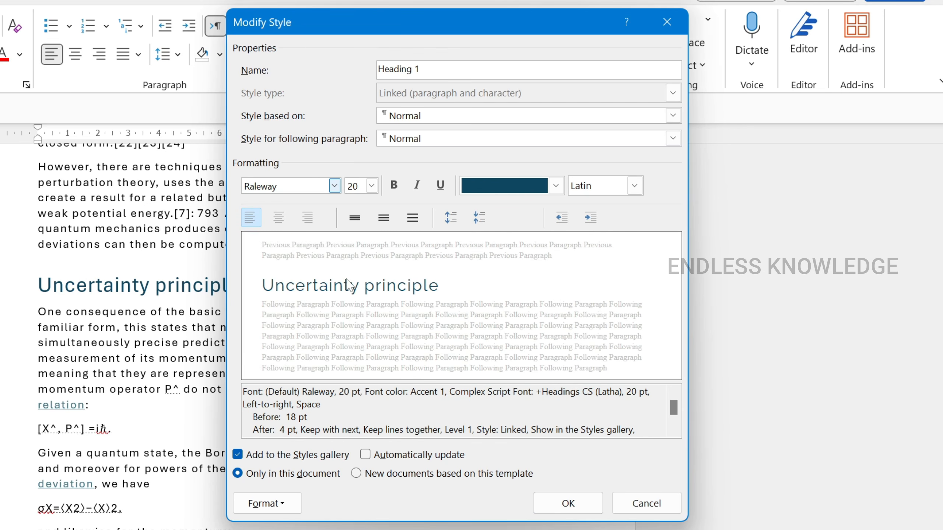
# - Set the Heading 1 style's font color to dark green (Accent 6) and its size to 22, and apply the changes to the document's headings
pyautogui.click(556, 186)
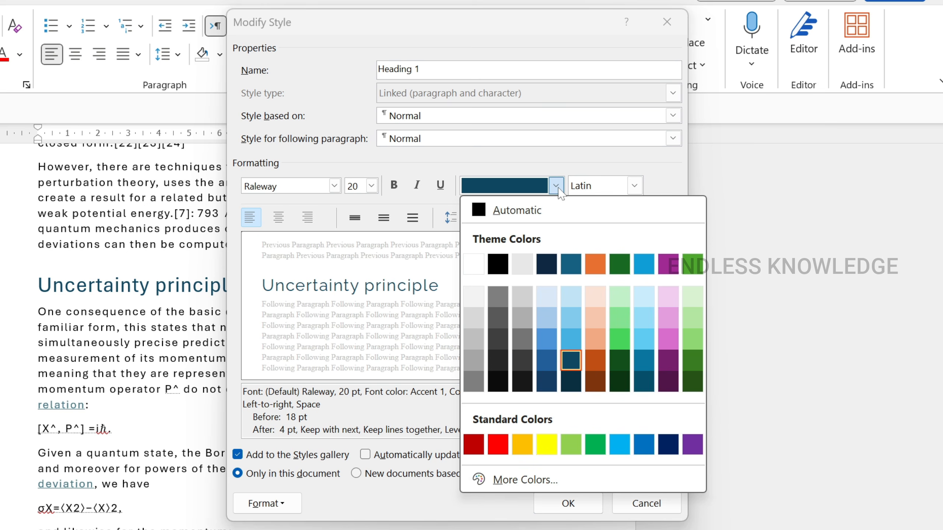
pyautogui.click(699, 363)
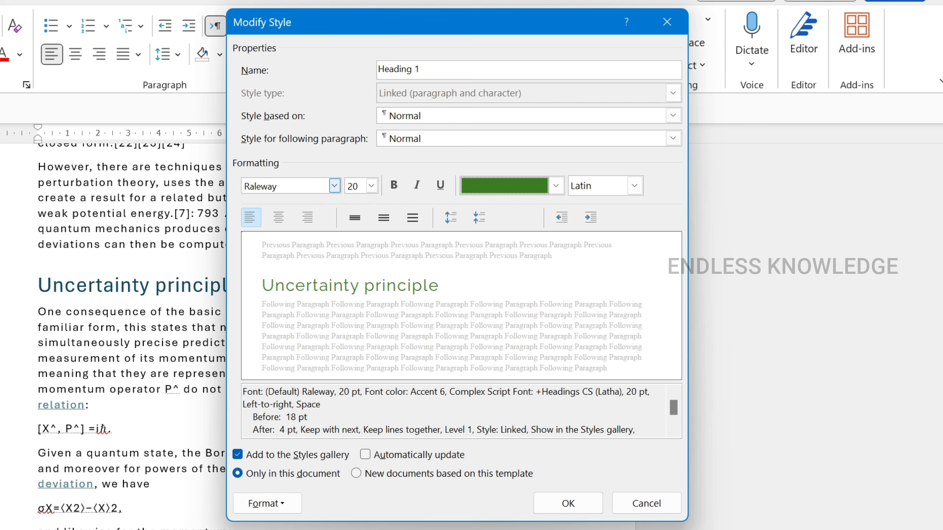
pyautogui.click(372, 186)
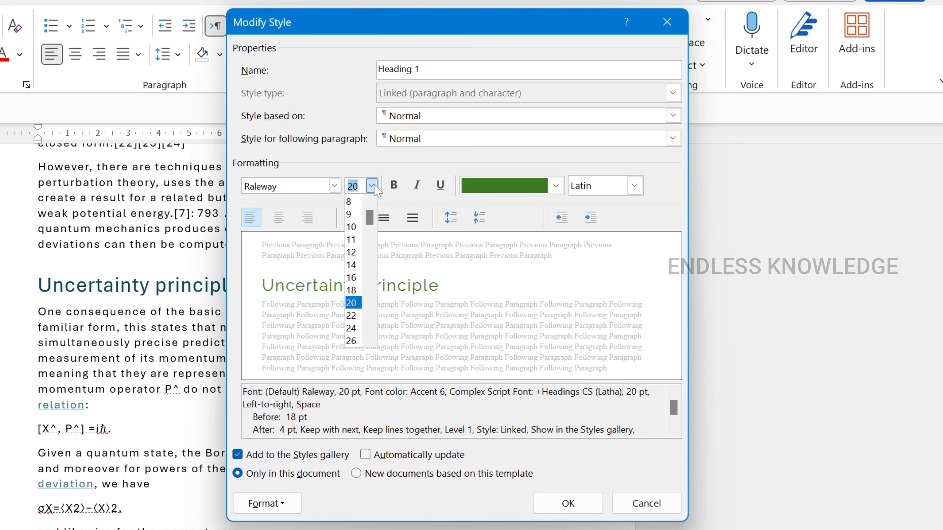
pyautogui.click(350, 316)
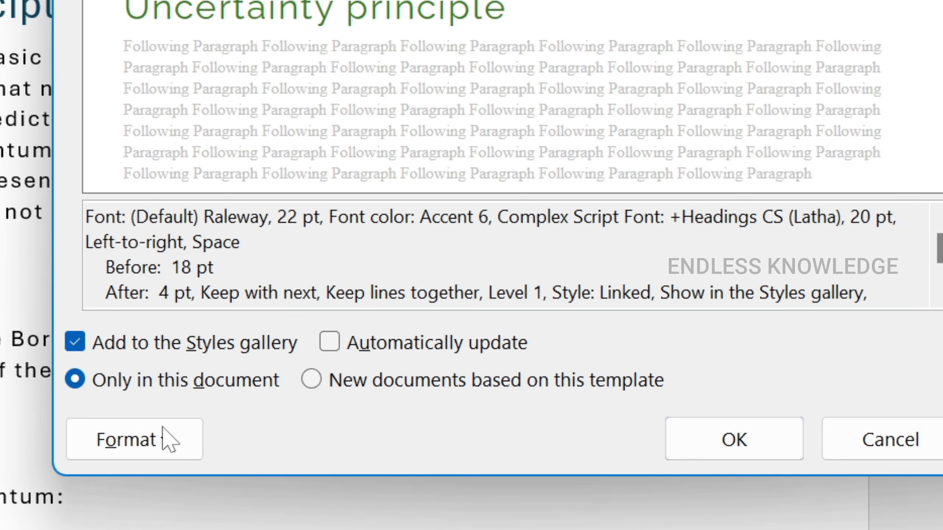
pyautogui.click(706, 446)
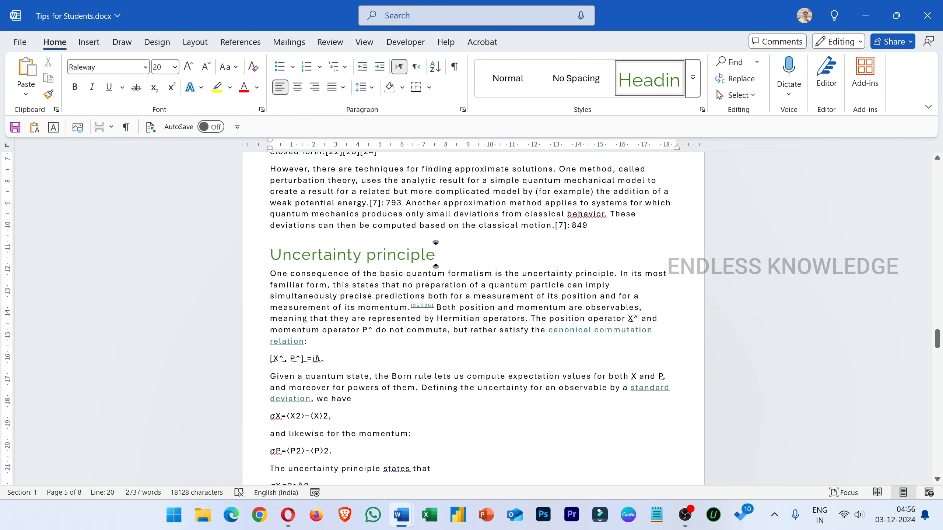
pyautogui.scroll(-15, 436, 254)
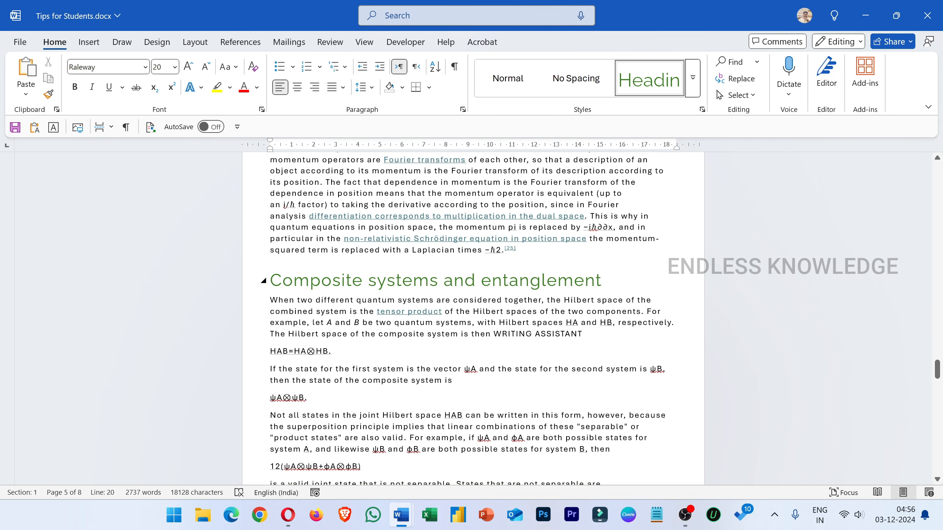
pyautogui.scroll(15, 435, 171)
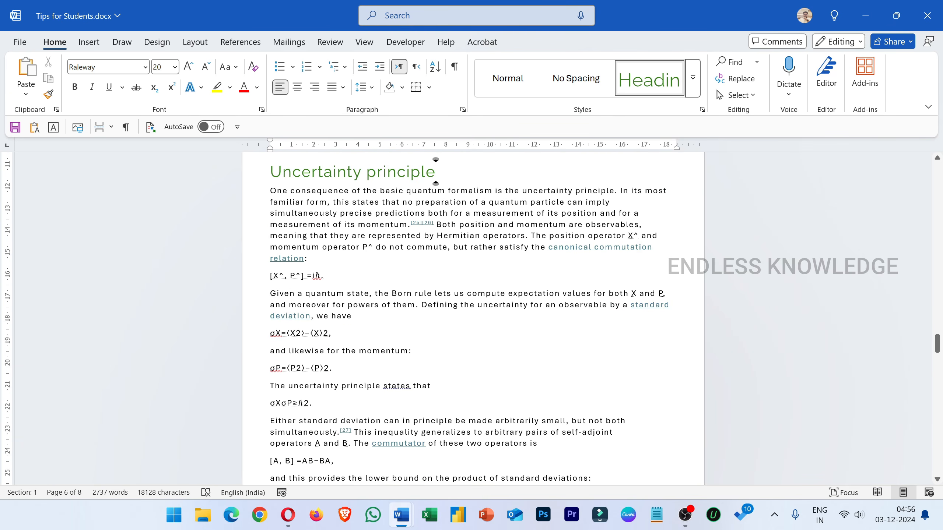
pyautogui.scroll(3, 435, 171)
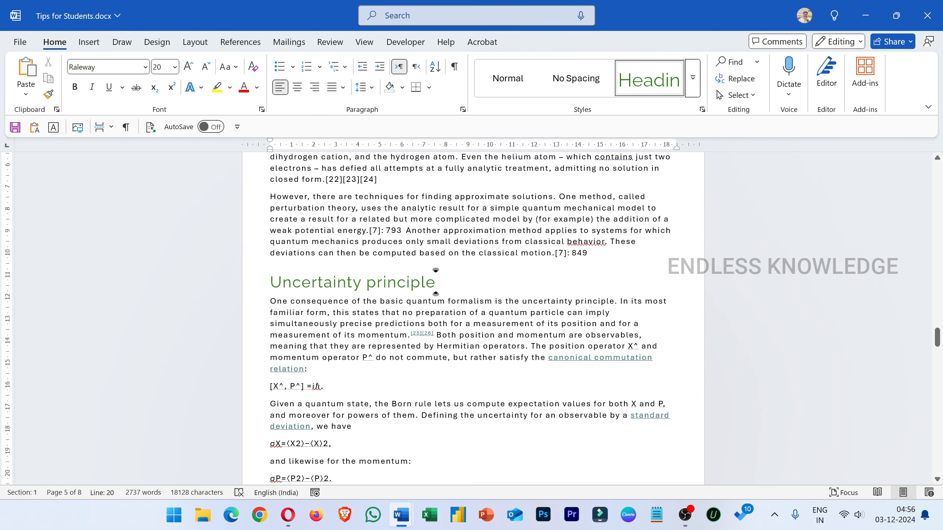
# - Create a blank document, test Heading 1 on the sample text "fdsfs", and discard the document
pyautogui.rightClick(401, 515)
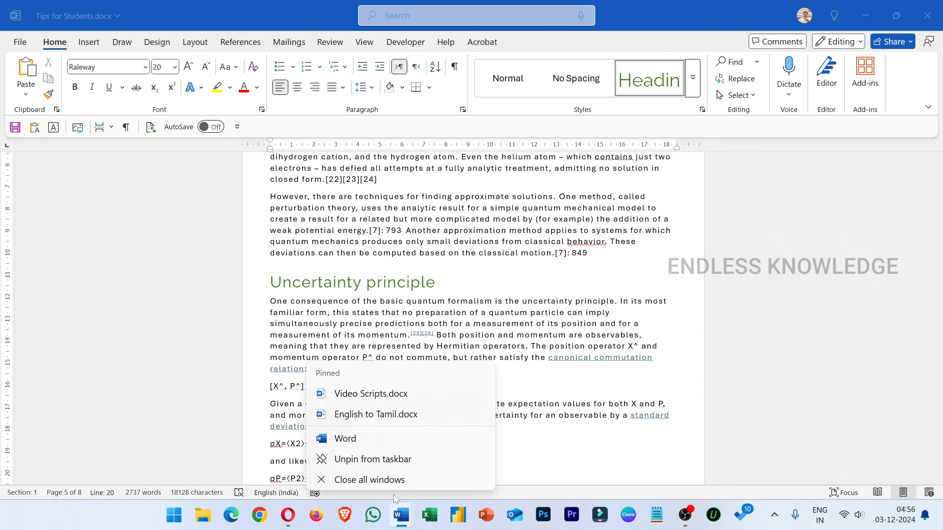
pyautogui.click(383, 442)
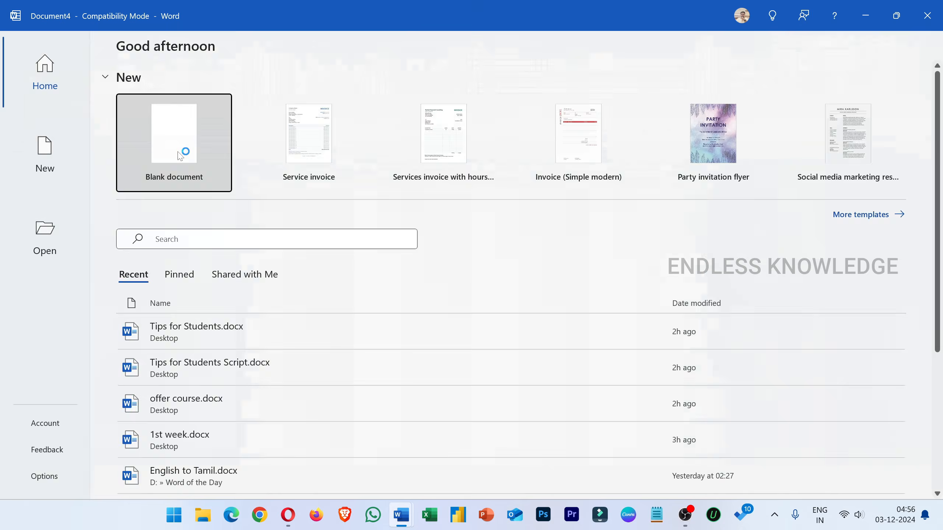
pyautogui.click(184, 154)
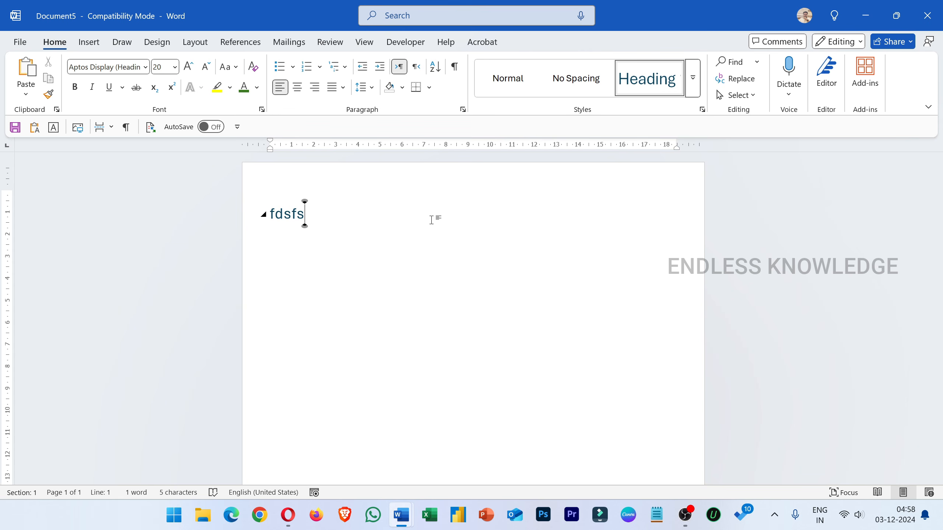
pyautogui.click(927, 15)
pyautogui.click(518, 329)
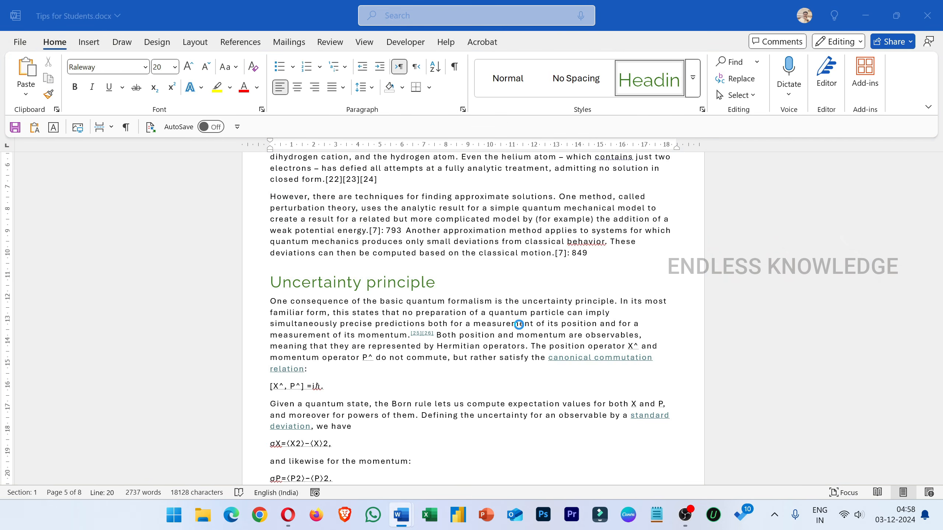
# - Modify the Heading 1 style so that its formatting applies to new documents based on this template
pyautogui.rightClick(640, 78)
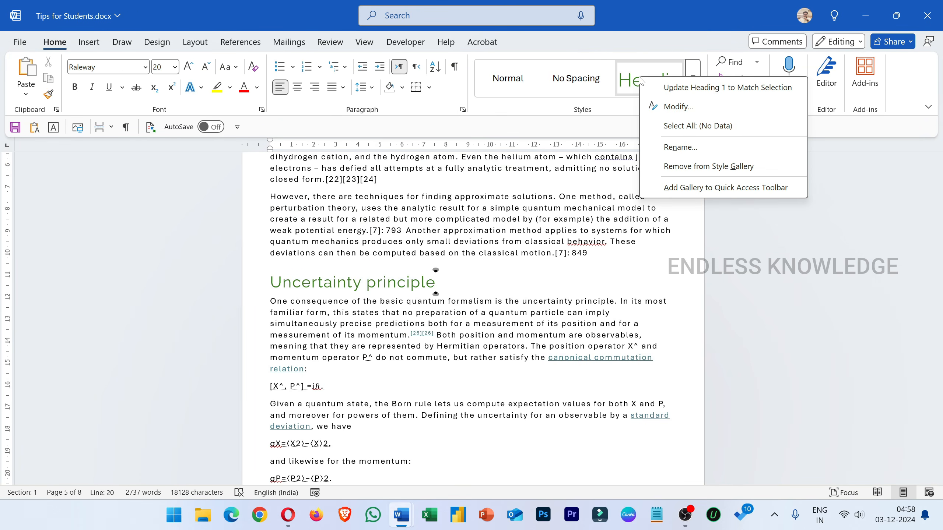
pyautogui.click(678, 107)
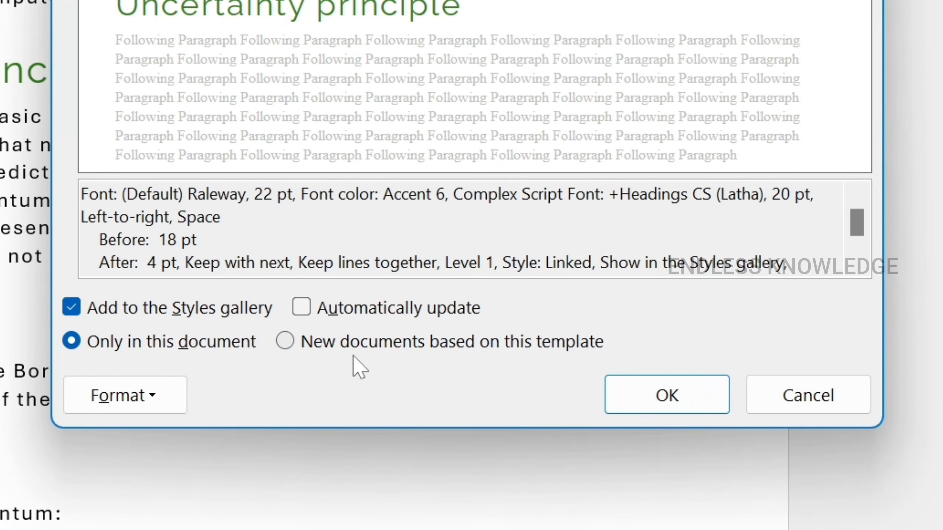
pyautogui.click(399, 345)
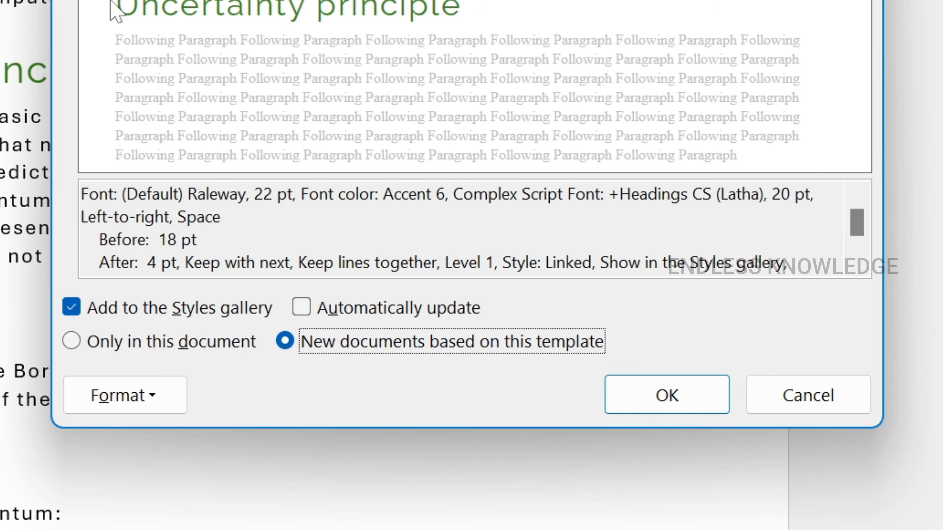
pyautogui.click(668, 395)
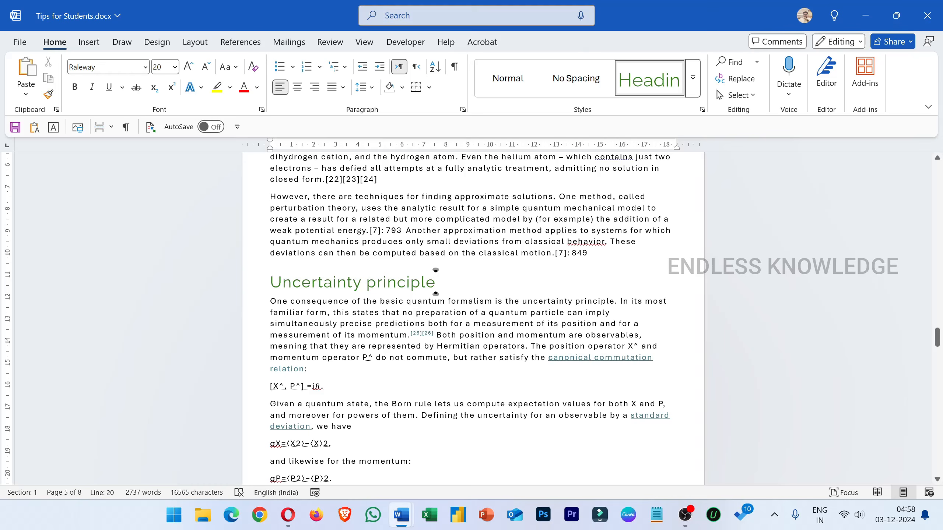
# - Test the template's Heading 1 style on the text "gdfgdf" in another blank document, and close that document
pyautogui.rightClick(401, 515)
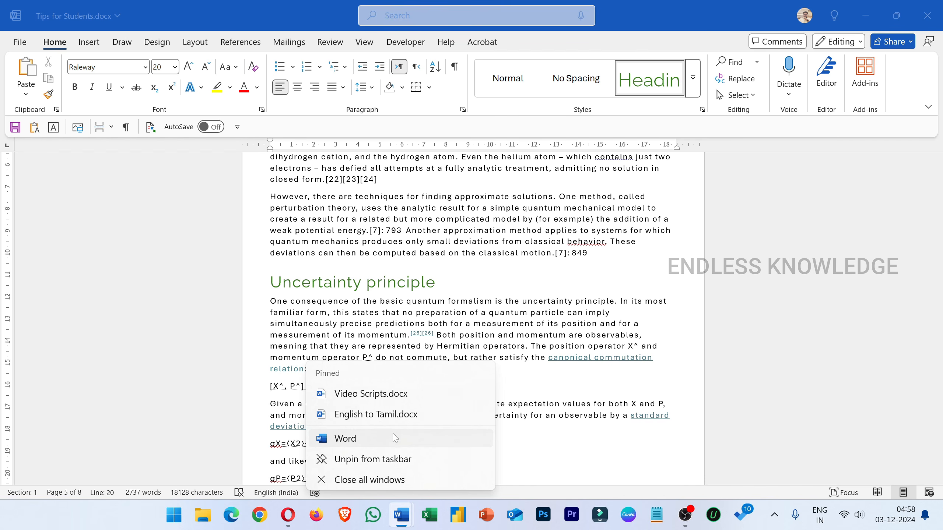
pyautogui.click(398, 437)
pyautogui.click(149, 139)
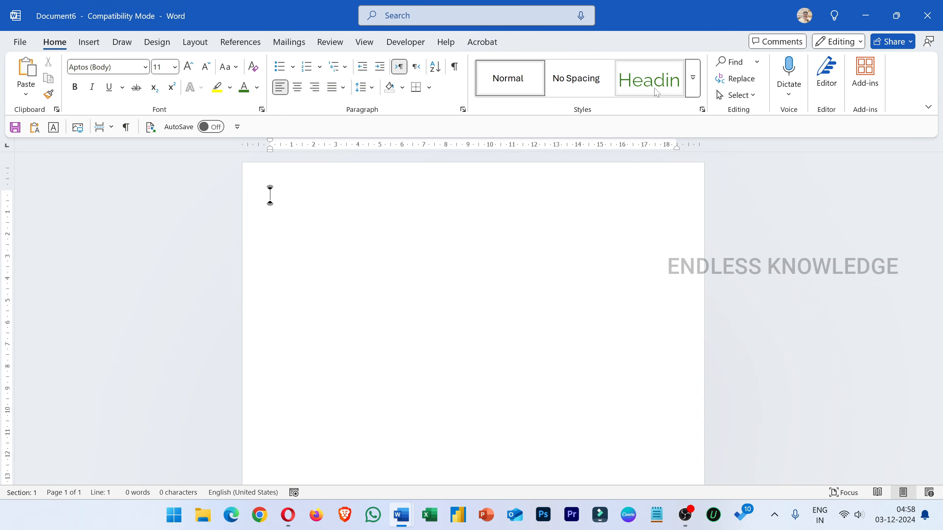
pyautogui.write('gdfgdf')
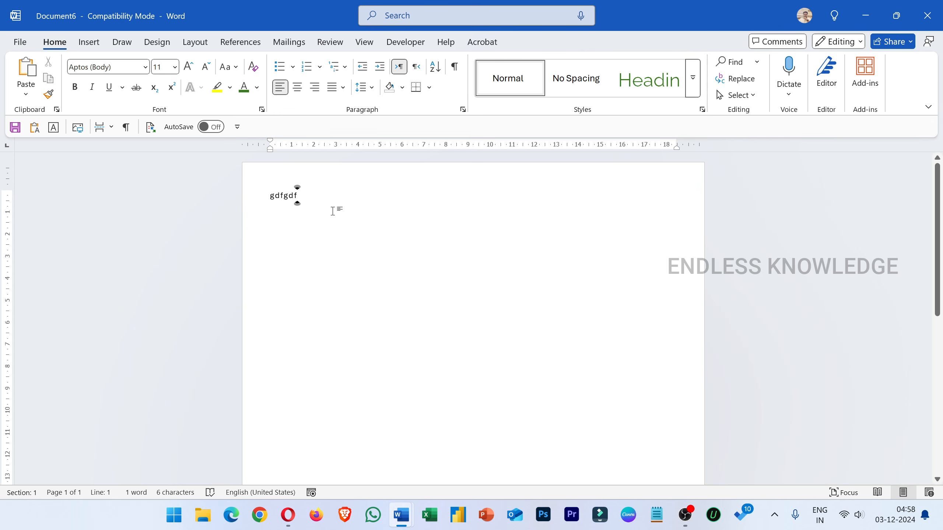
pyautogui.click(650, 79)
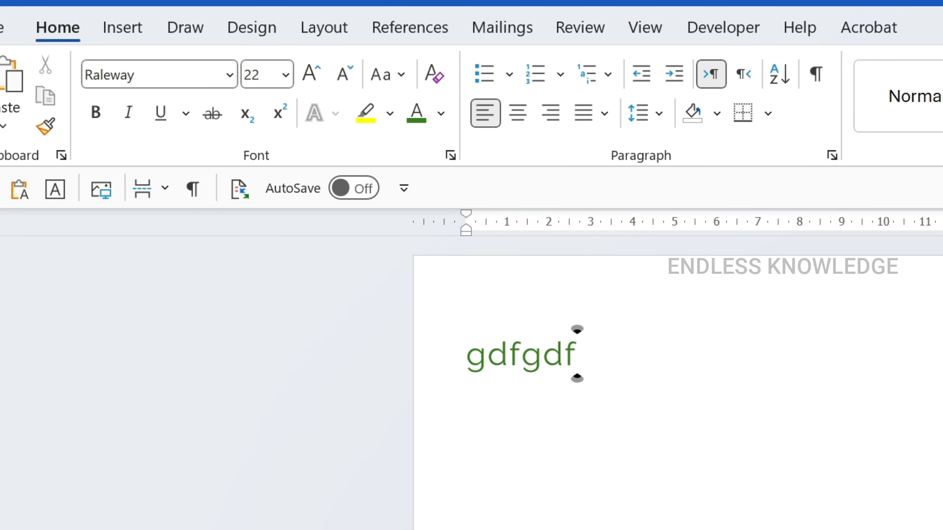
pyautogui.click(928, 15)
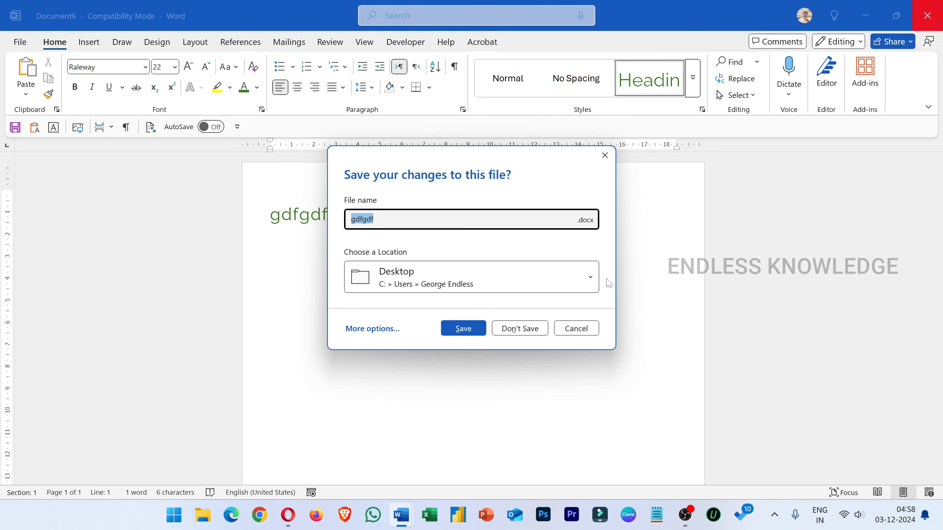
pyautogui.click(522, 329)
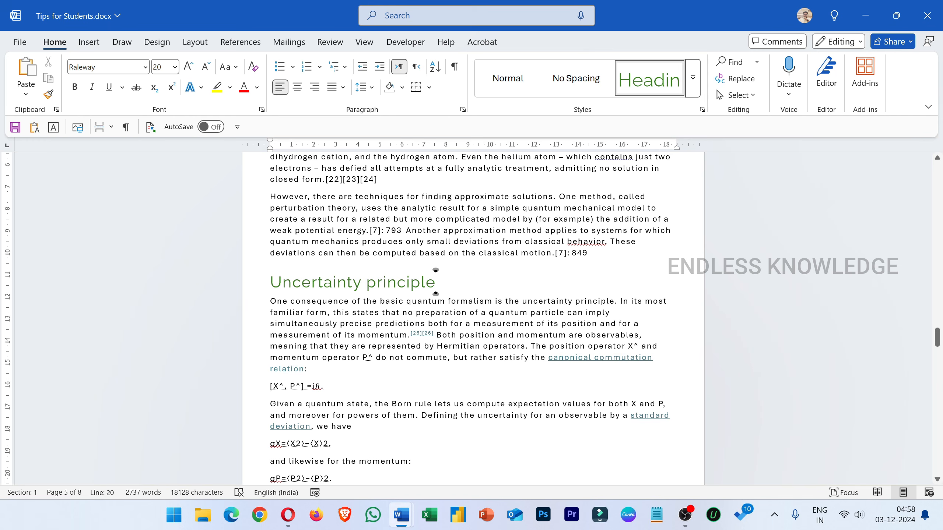
pyautogui.click(693, 78)
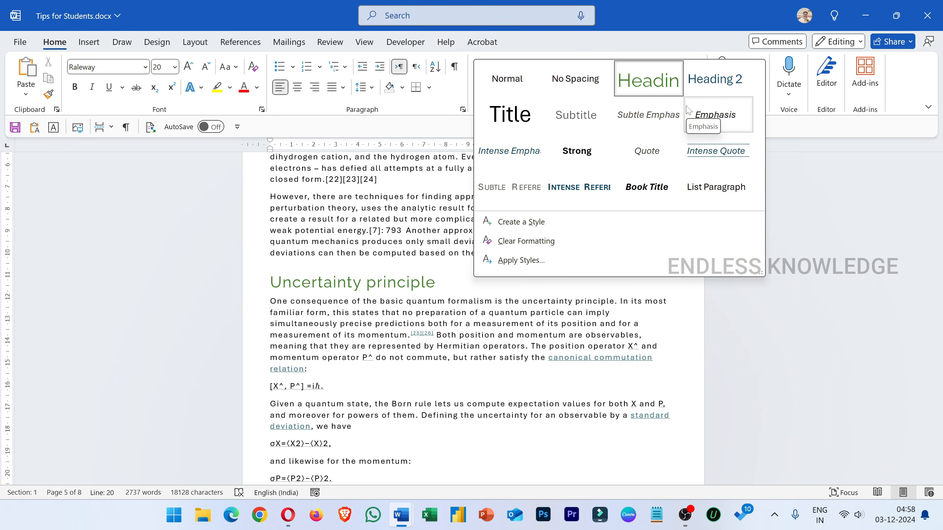
pyautogui.click(549, 222)
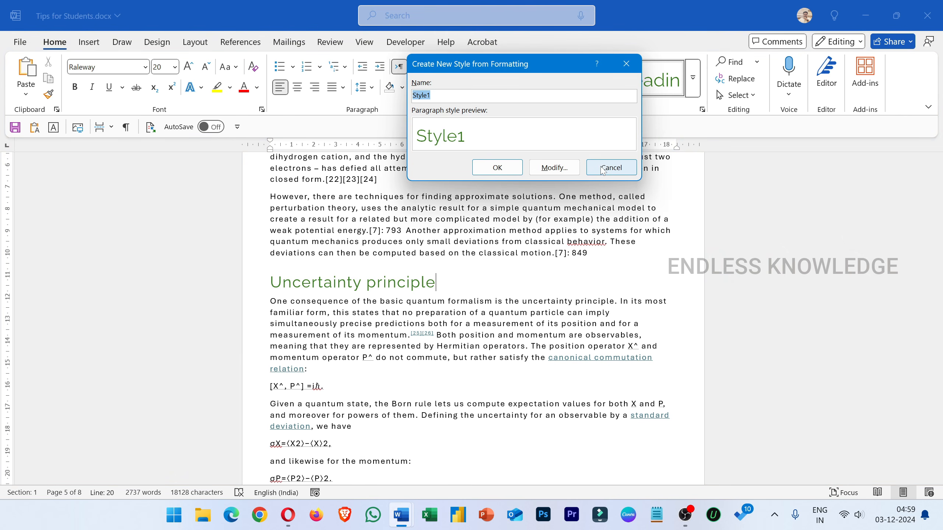
pyautogui.click(611, 168)
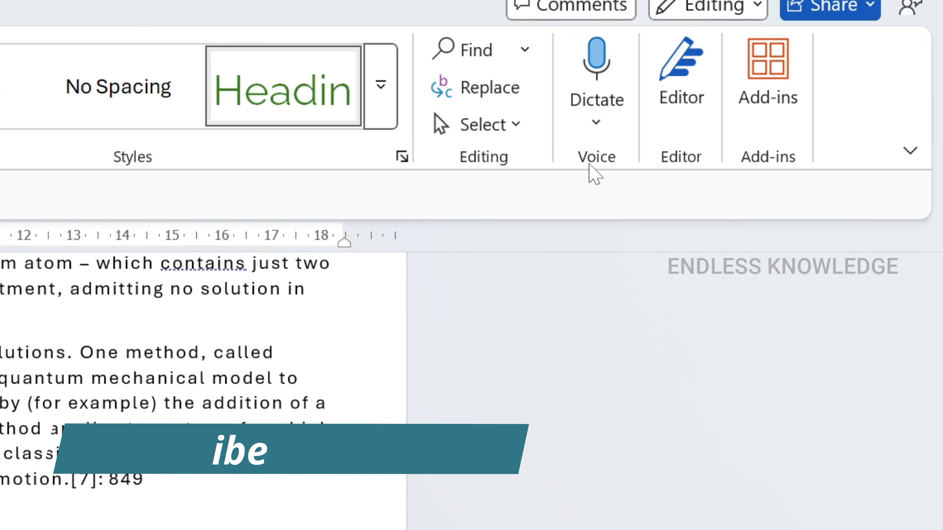
# - Open the Transcribe tool and set the audio language to Tamil (India)
pyautogui.click(596, 128)
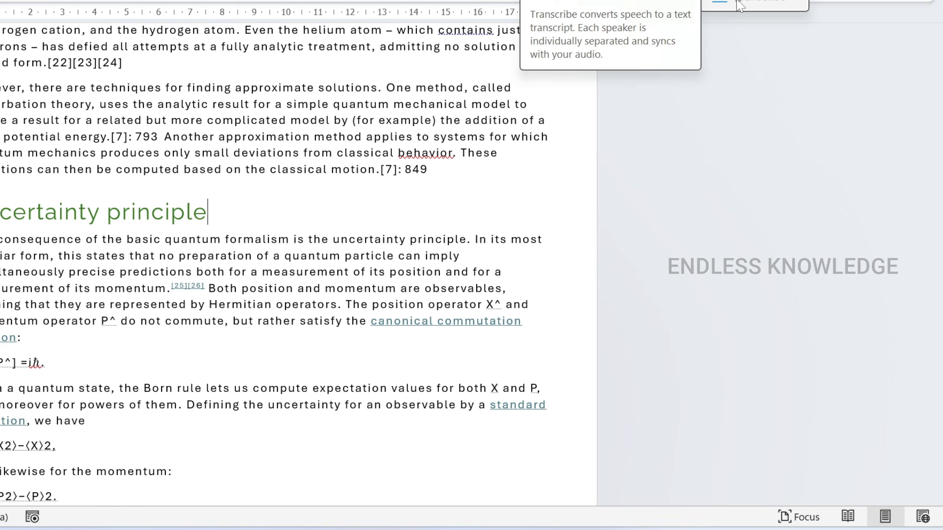
pyautogui.click(739, 5)
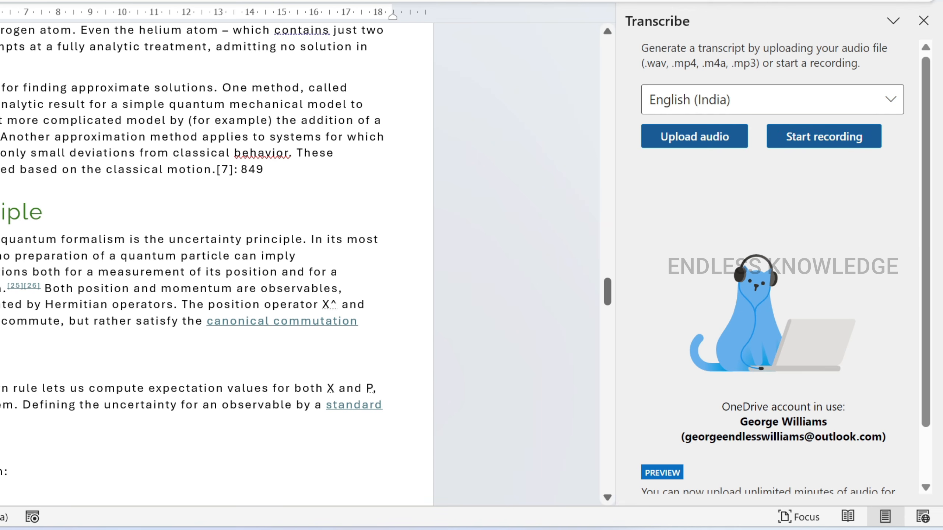
pyautogui.scroll(-6, 216, 260)
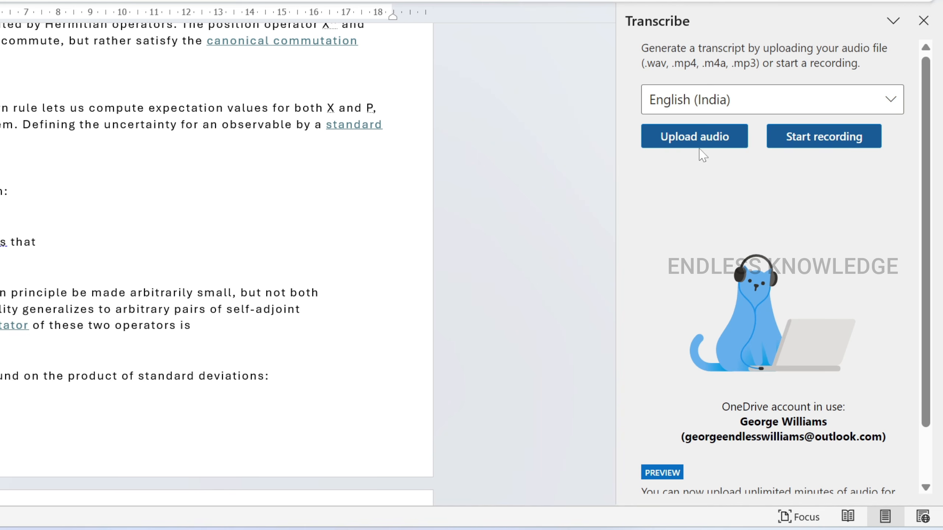
pyautogui.click(891, 101)
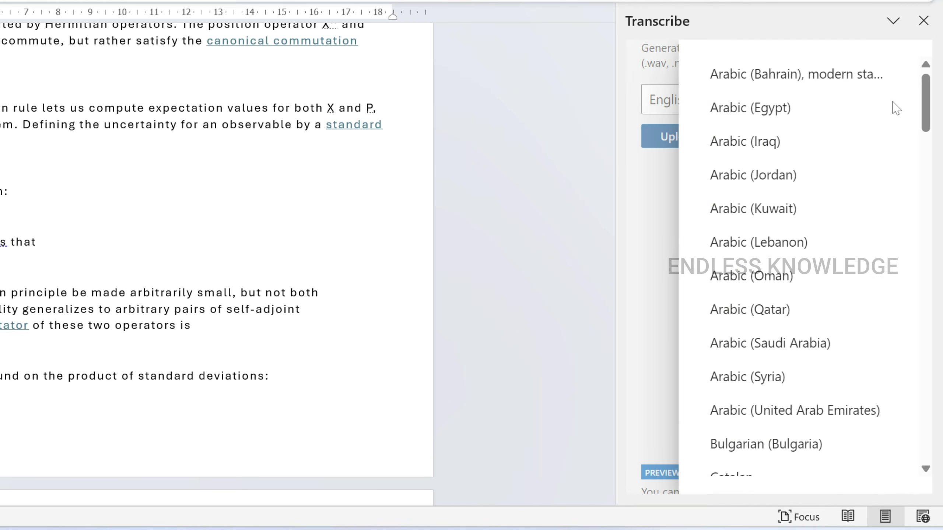
pyautogui.scroll(-10, 880, 117)
pyautogui.scroll(-12, 880, 119)
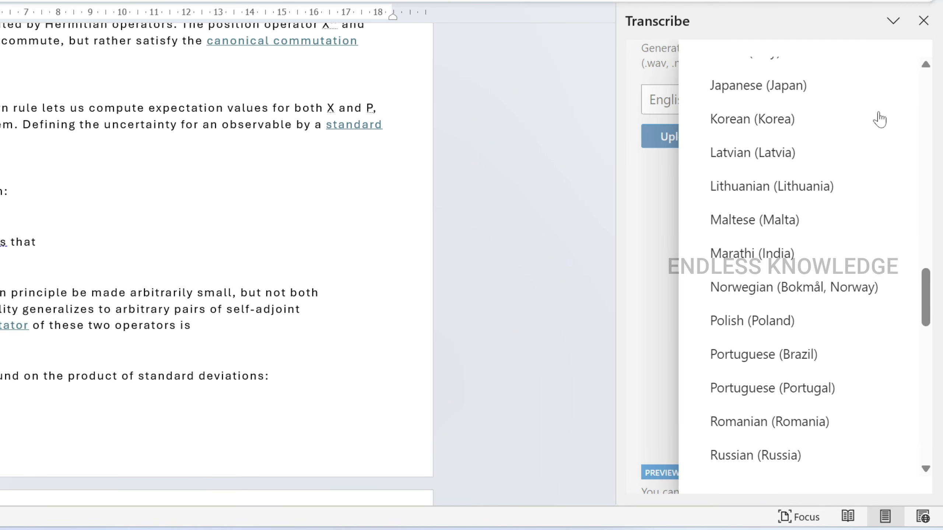
pyautogui.scroll(-2, 880, 123)
pyautogui.scroll(1, 880, 123)
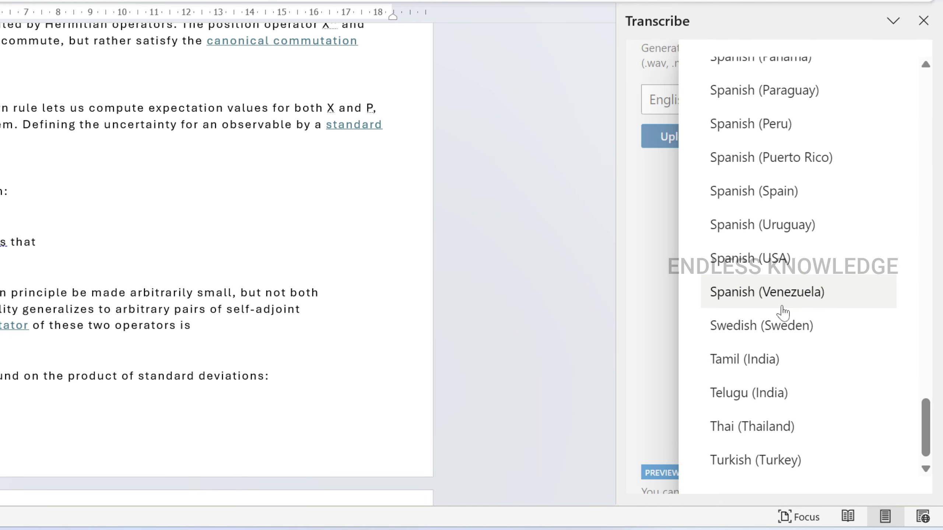
pyautogui.click(720, 361)
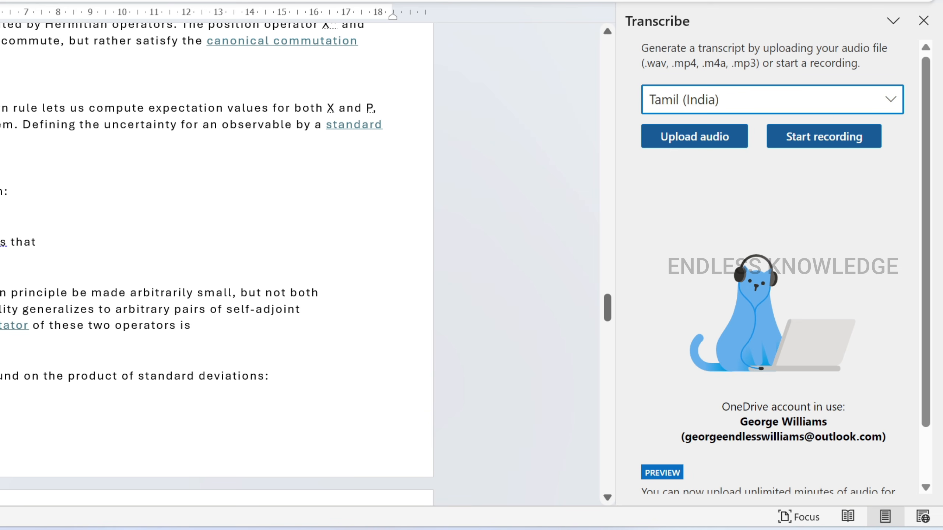
# - Upload Despised.mp3 for transcription, look through the resulting transcript and dismiss the notification
pyautogui.scroll(6, 217, 264)
pyautogui.click(716, 148)
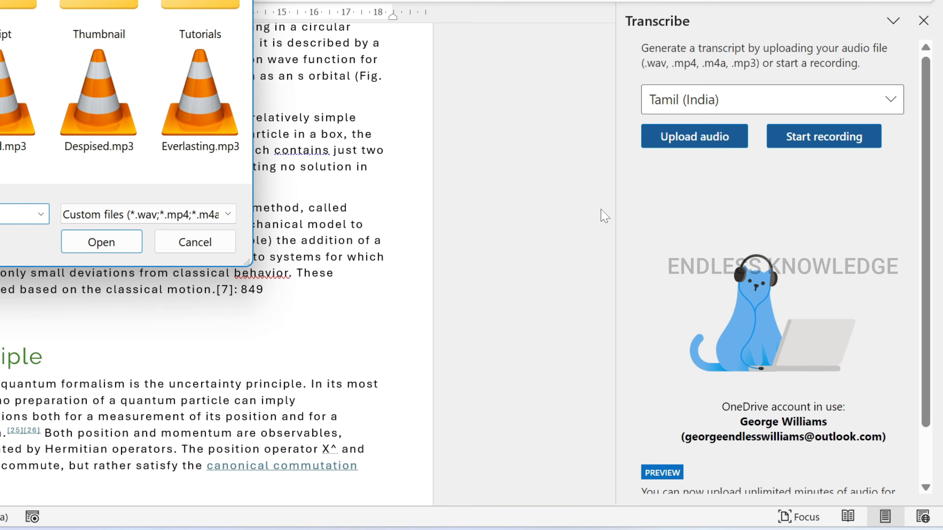
pyautogui.click(111, 104)
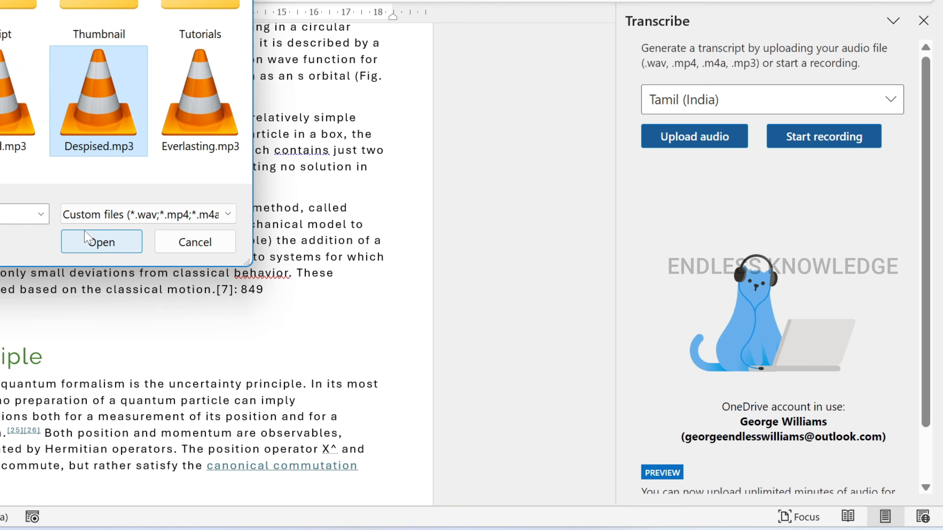
pyautogui.click(88, 246)
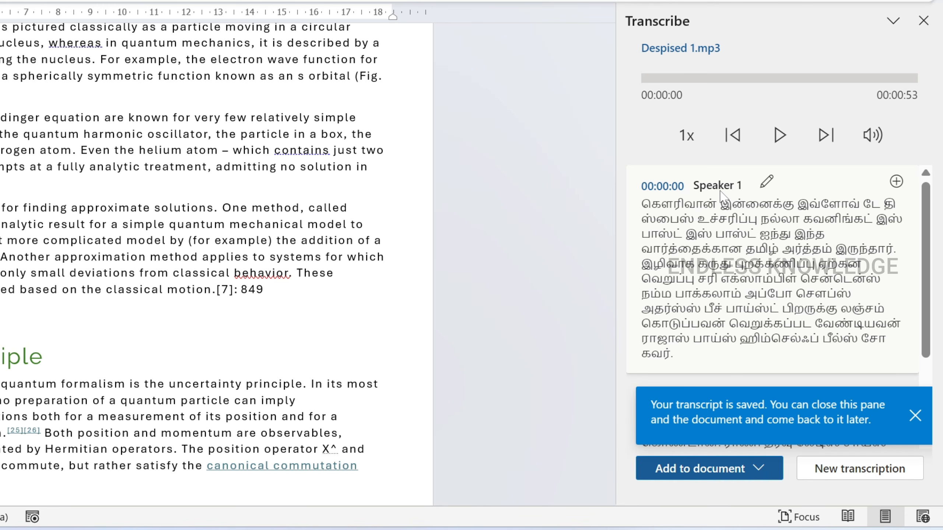
pyautogui.scroll(-3, 720, 192)
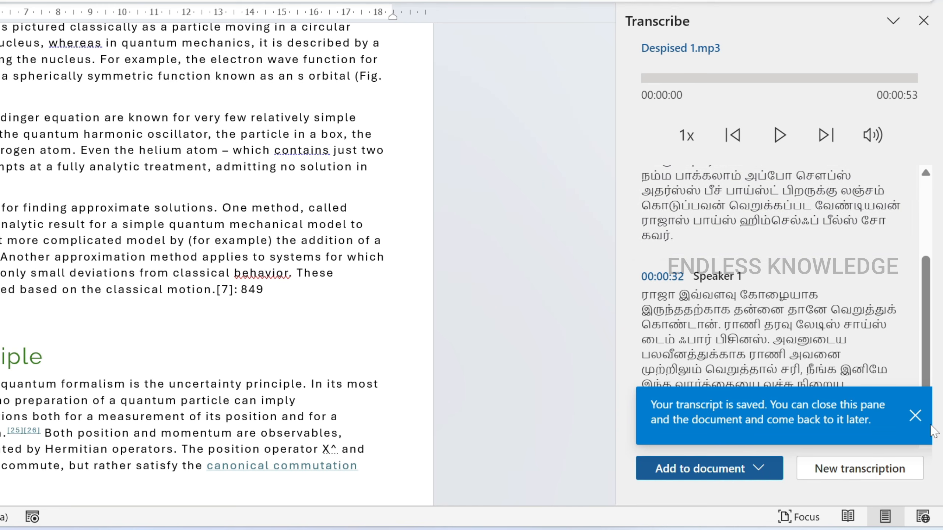
pyautogui.click(915, 417)
pyautogui.scroll(3, 801, 305)
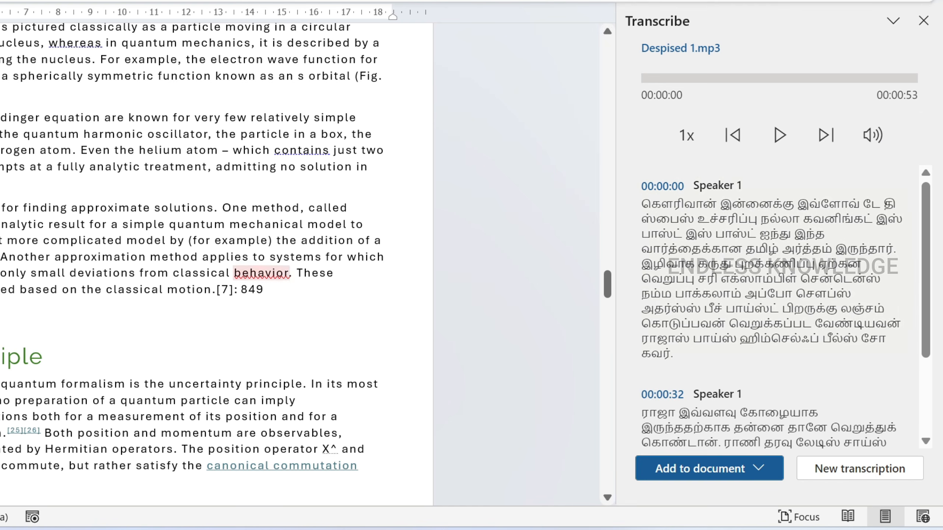
# - Try adding only the transcript section at 00:00:00 to the document, and undo the insertion
pyautogui.click(895, 182)
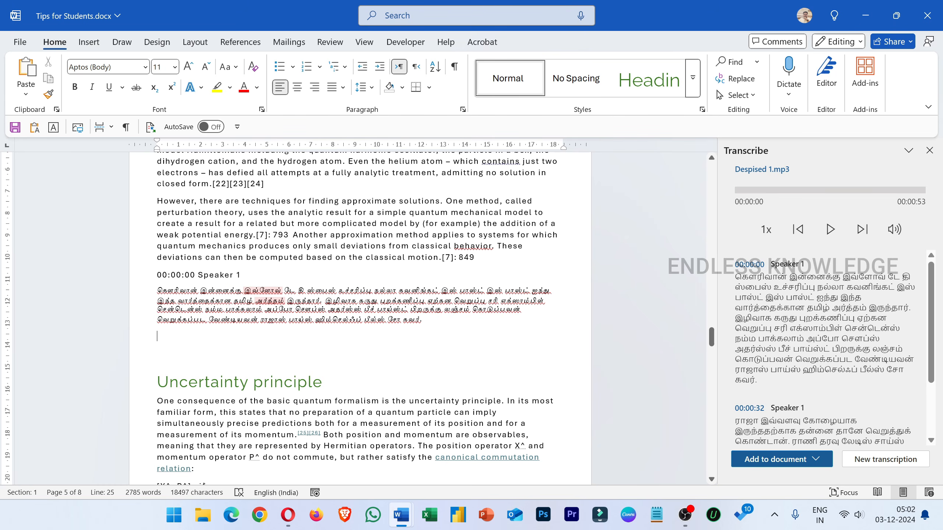
pyautogui.hotkey('ctrl', 'z')
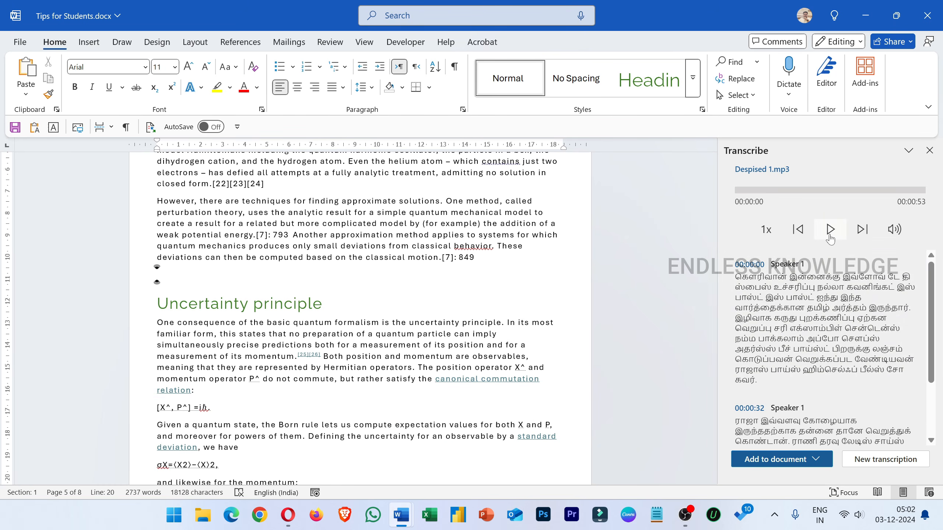
# - Add the whole transcript to the document with speakers and timestamps, and look through the inserted text
pyautogui.scroll(-3, 844, 306)
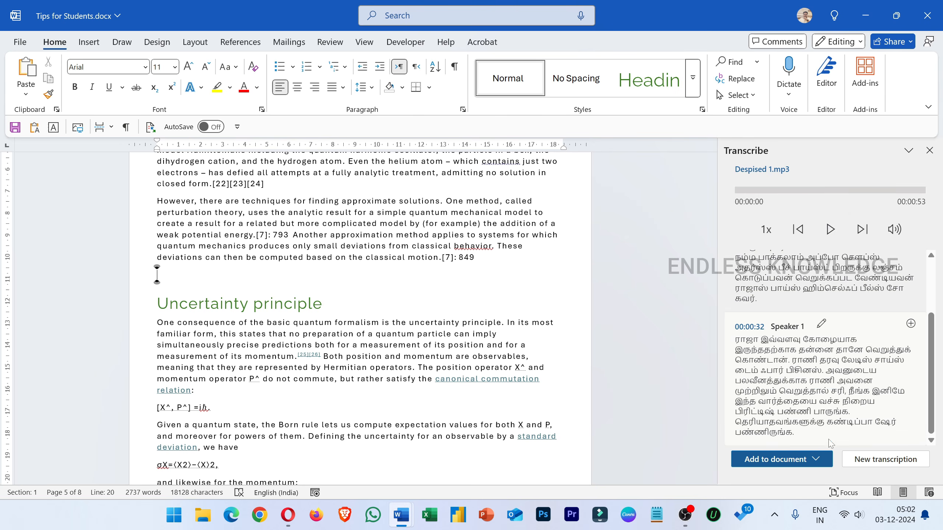
pyautogui.click(817, 460)
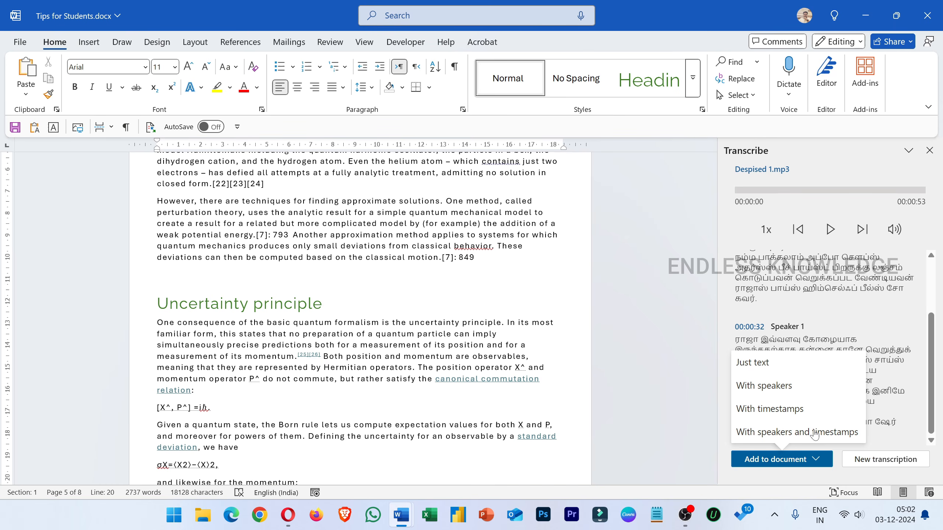
pyautogui.click(799, 433)
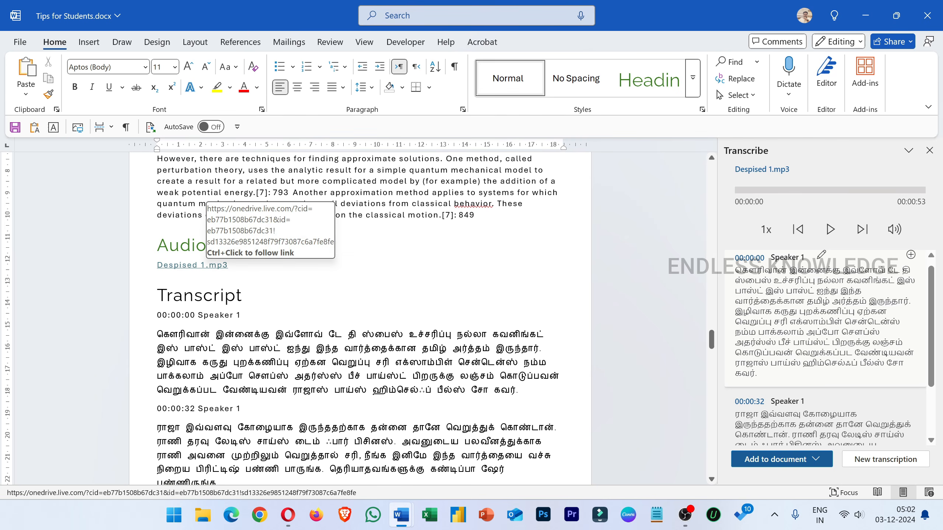
pyautogui.scroll(-2, 193, 282)
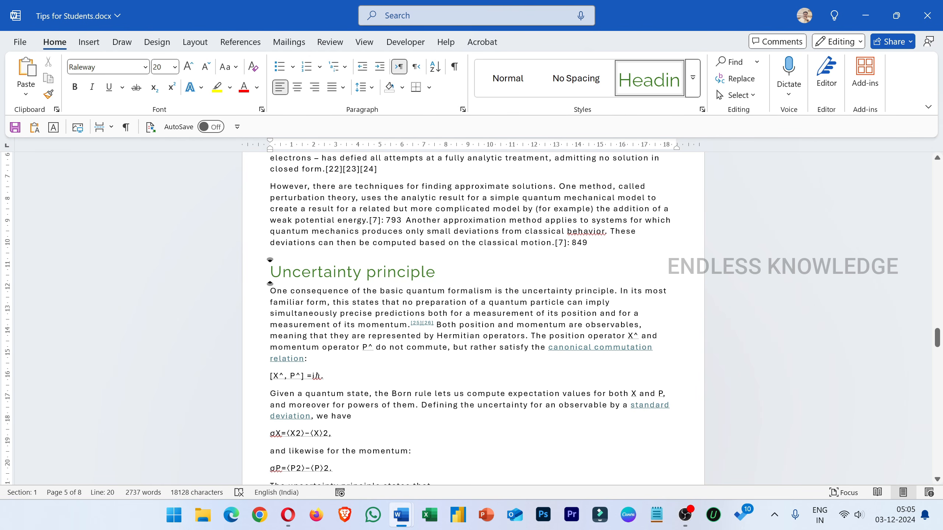
# - Switch the document to Focus mode, reveal the hidden commands and return to the distraction-free page
pyautogui.click(356, 44)
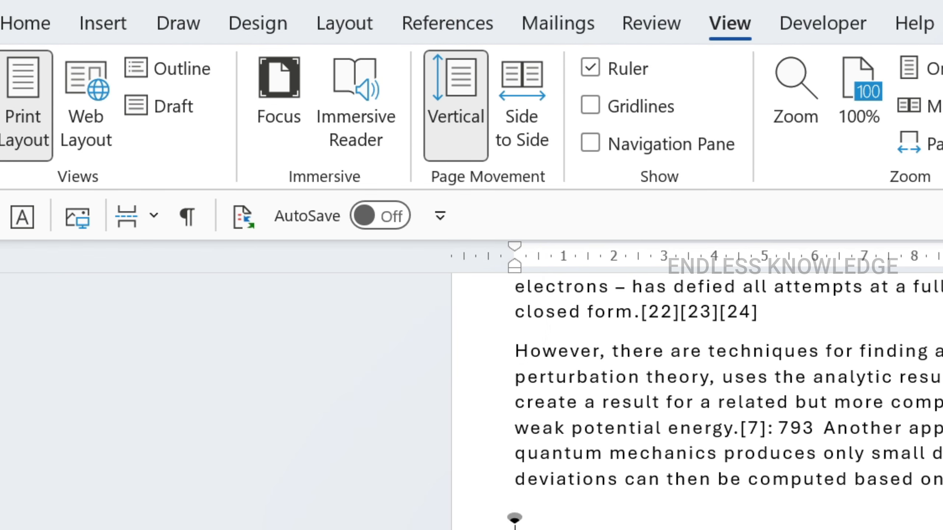
pyautogui.scroll(2, 432, 358)
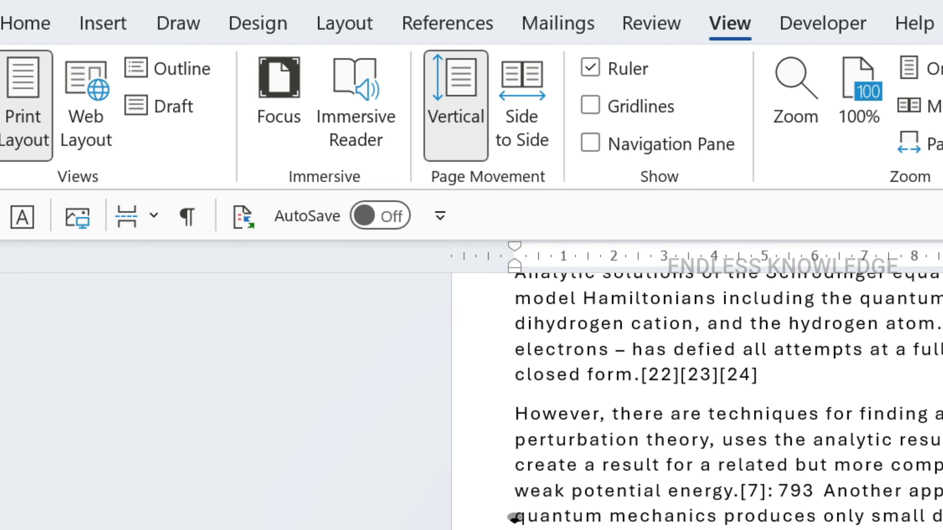
pyautogui.click(281, 120)
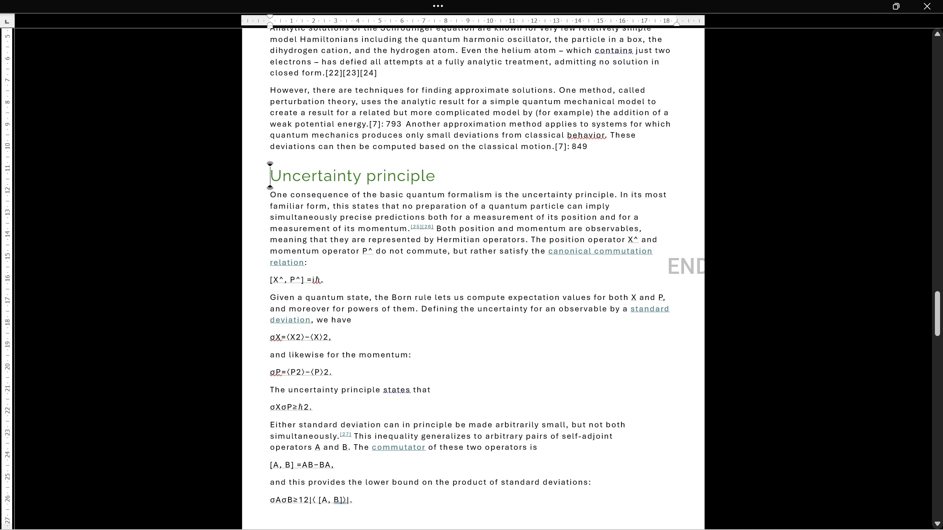
pyautogui.click(438, 5)
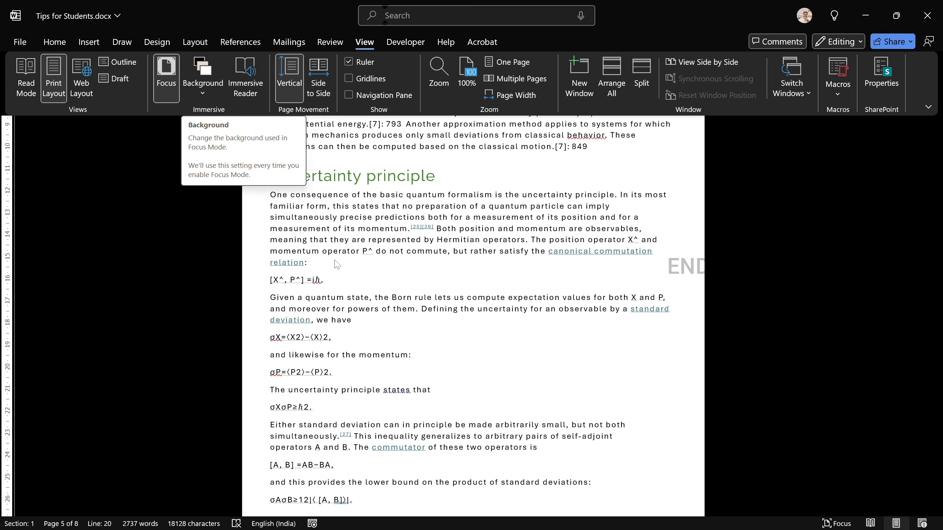
pyautogui.click(438, 219)
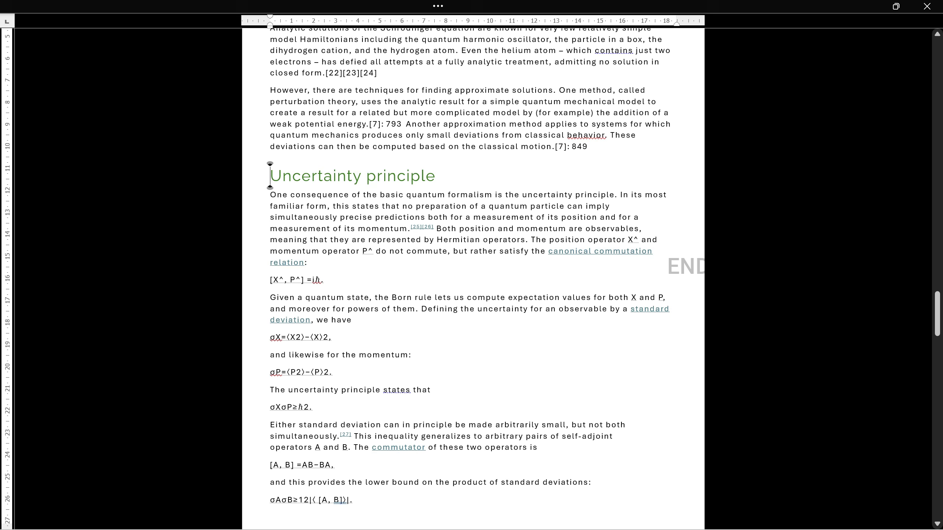
# - Set the Focus mode background to the dark teal gradient, the last swatch, and return to the page
pyautogui.moveTo(404, 1)
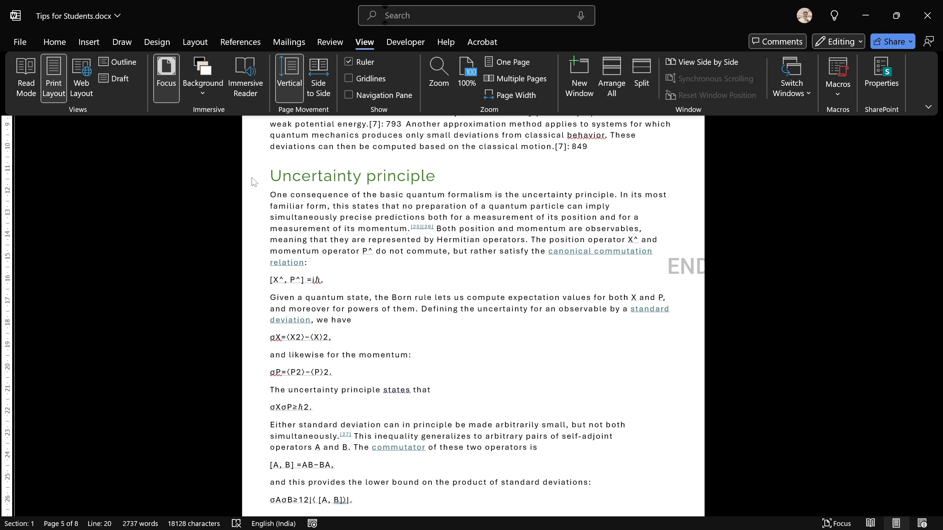
pyautogui.click(205, 95)
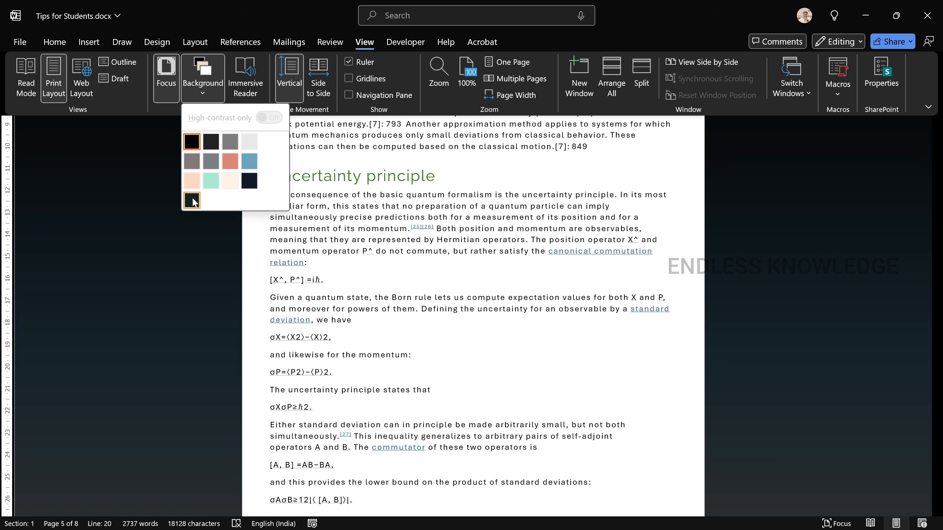
pyautogui.click(193, 202)
pyautogui.click(595, 200)
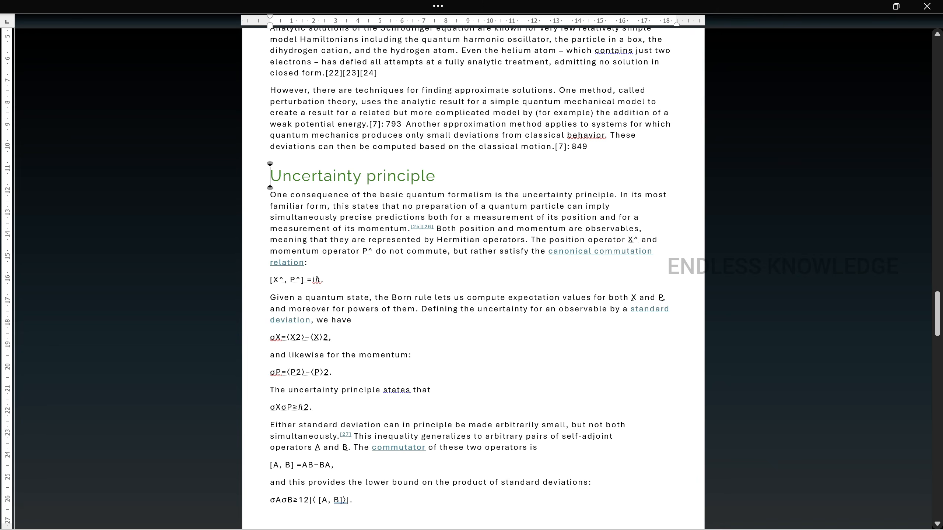
# - Reveal the commands in Focus mode, and exit Focus mode back to the normal editing view
pyautogui.click(438, 5)
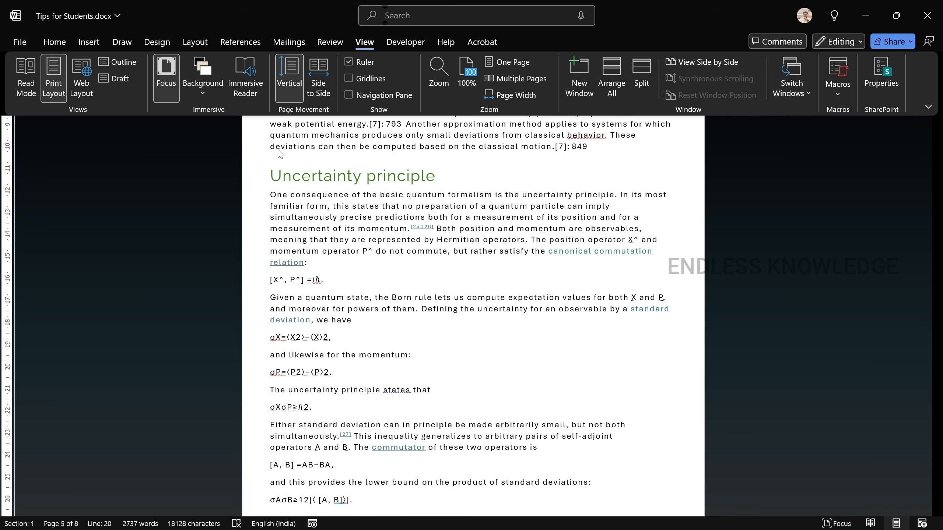
pyautogui.press('Escape')
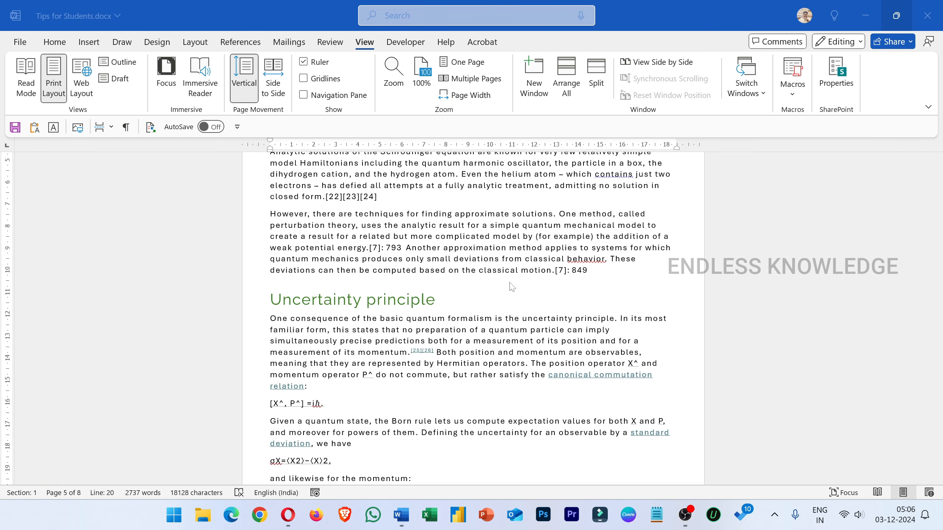
pyautogui.click(56, 45)
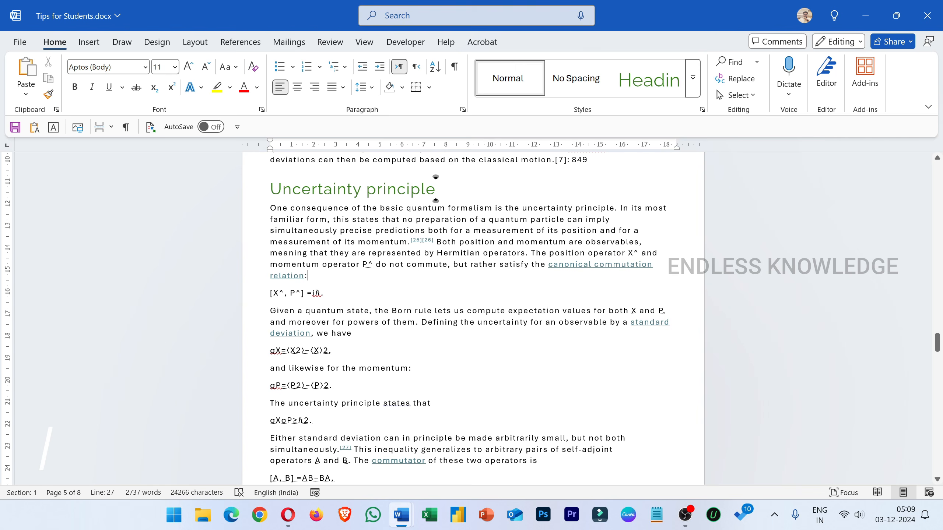
# - Place the insertion point at the end of the first paragraph under Uncertainty principle, with the citation commands displayed
pyautogui.click(241, 42)
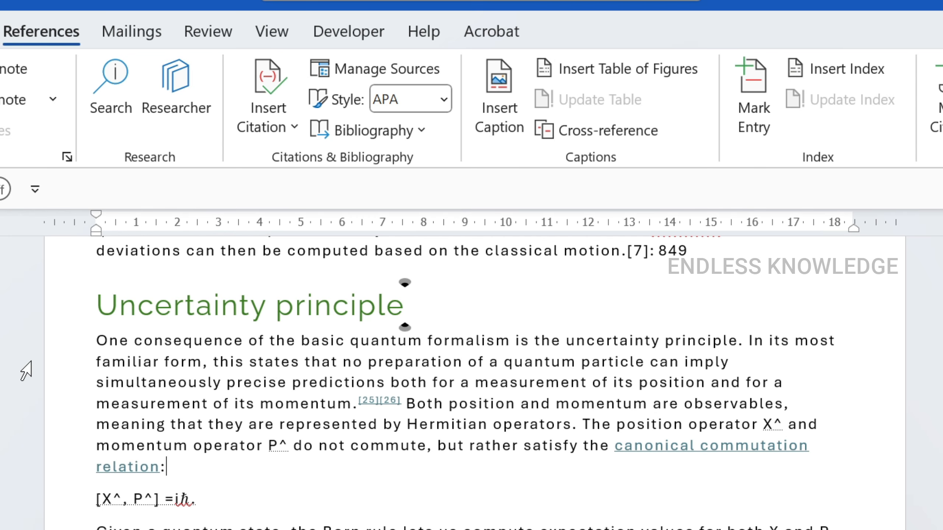
pyautogui.moveTo(47, 352); pyautogui.dragTo(50, 471)
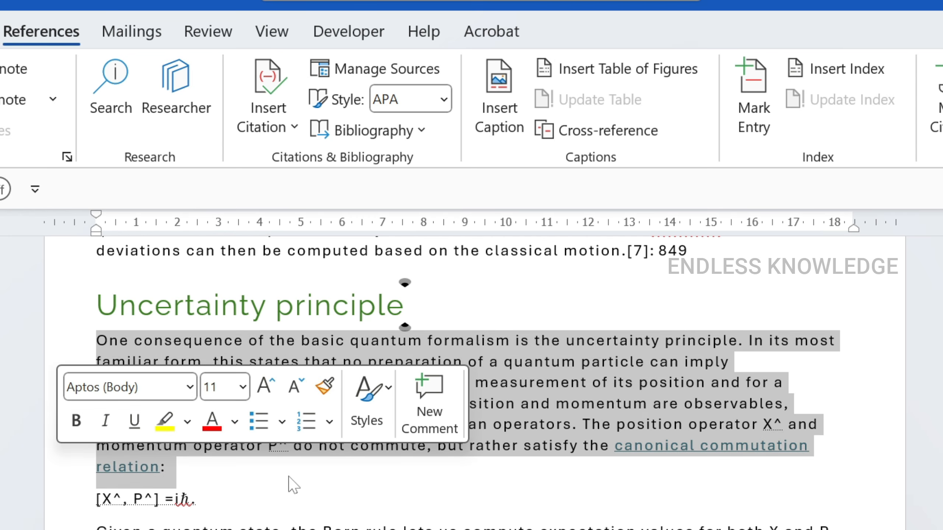
pyautogui.click(293, 484)
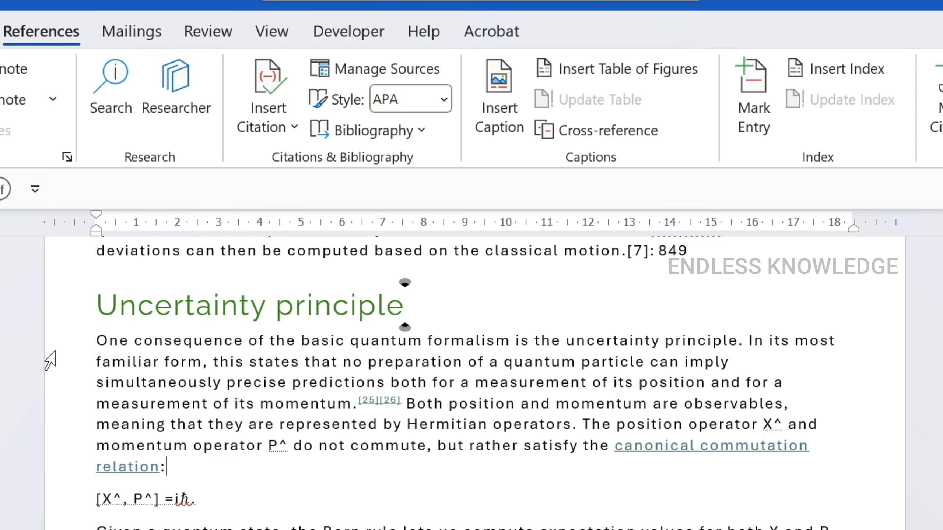
pyautogui.moveTo(51, 359); pyautogui.dragTo(56, 485)
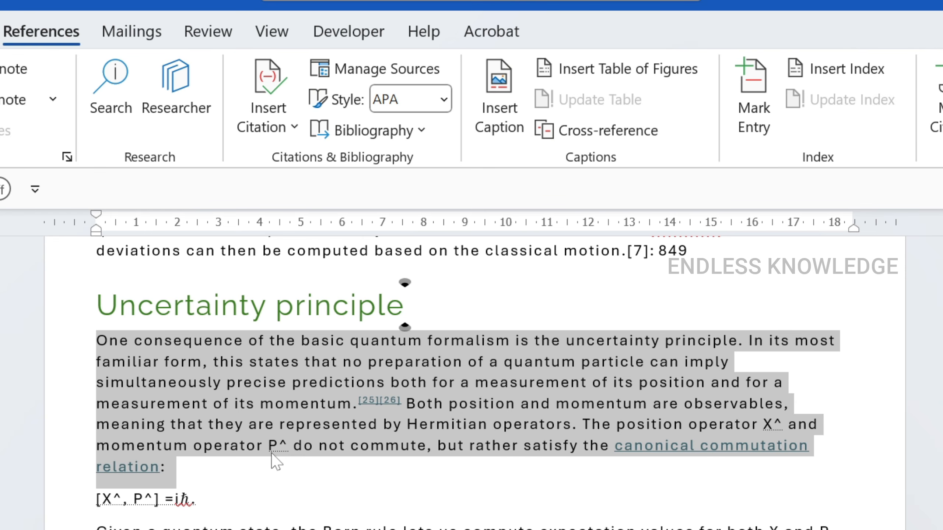
pyautogui.click(245, 475)
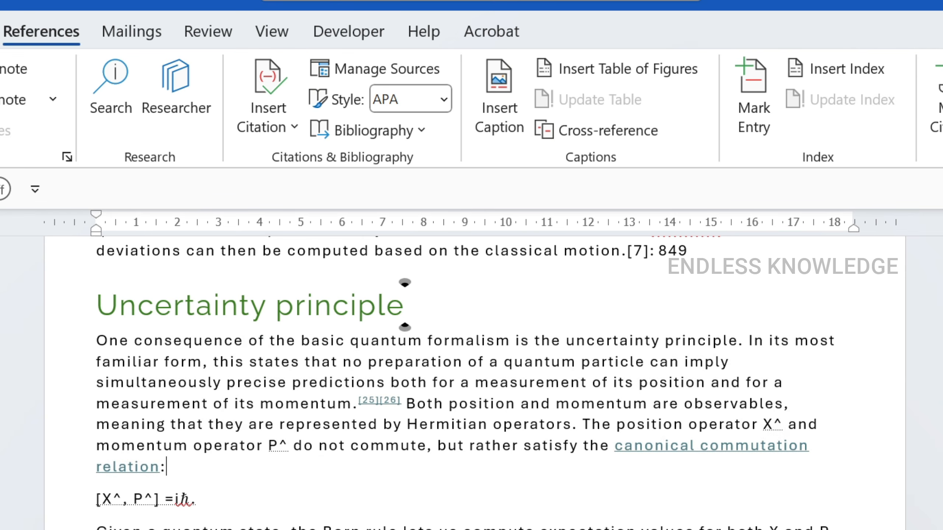
# - Start a new citation source for the paragraph and set its source type to Web site
pyautogui.click(269, 84)
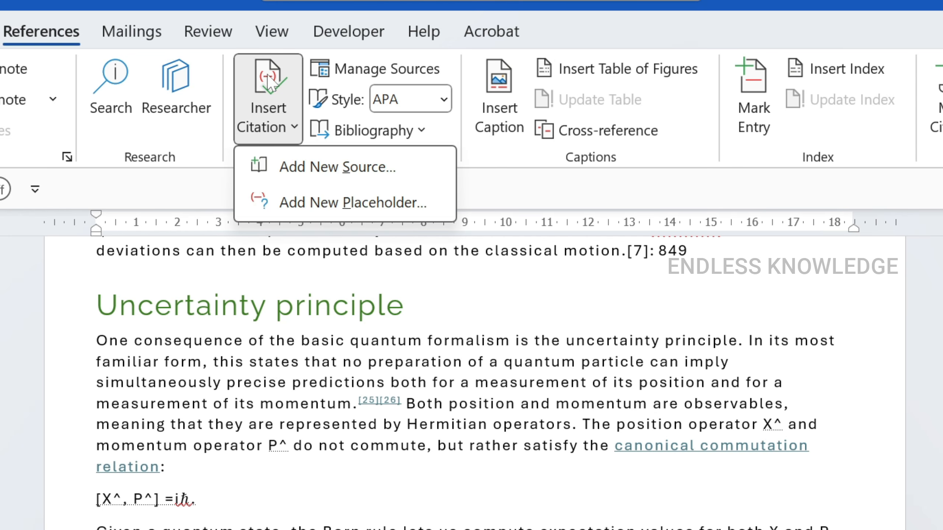
pyautogui.click(293, 168)
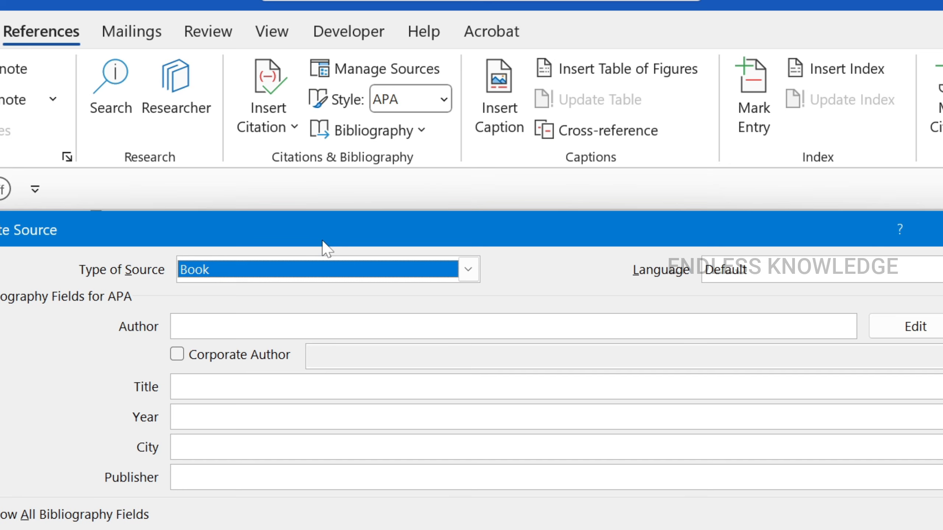
pyautogui.click(443, 271)
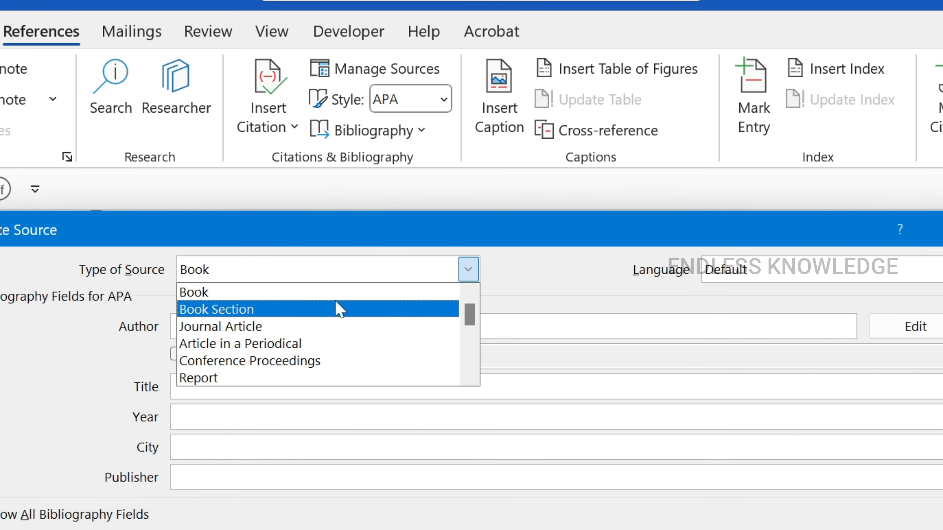
pyautogui.scroll(-1, 315, 329)
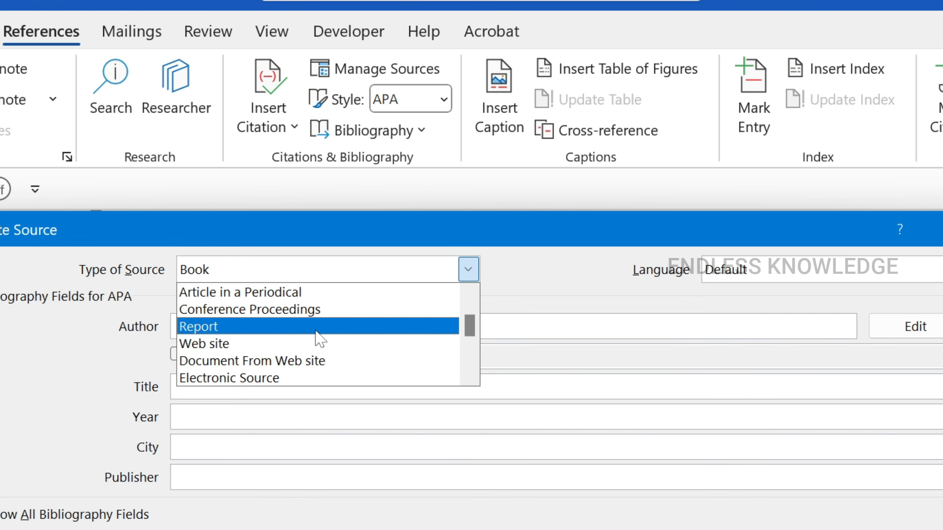
pyautogui.scroll(1, 308, 343)
pyautogui.scroll(-1, 310, 345)
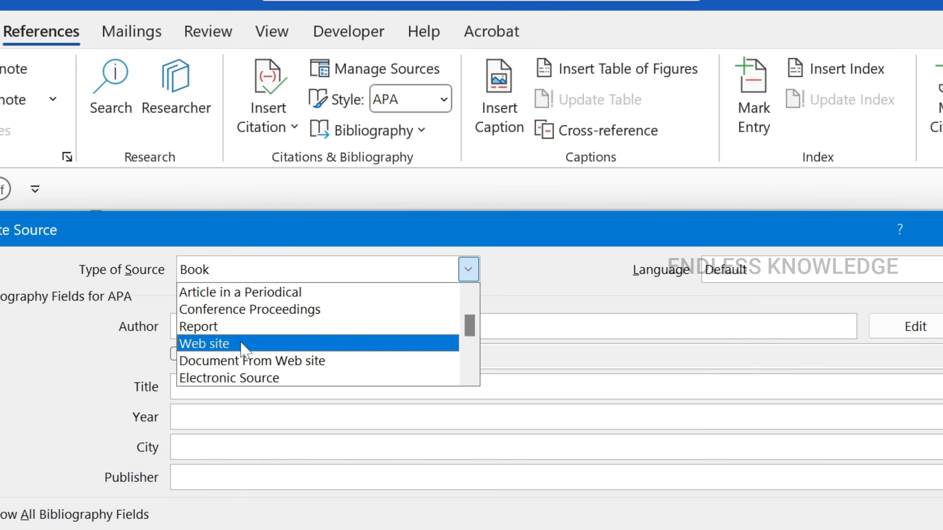
pyautogui.click(242, 344)
# - Fill in the source's author name, the web page name "Courses: Endless Education" and the web site name "Endless Education"
pyautogui.click(260, 328)
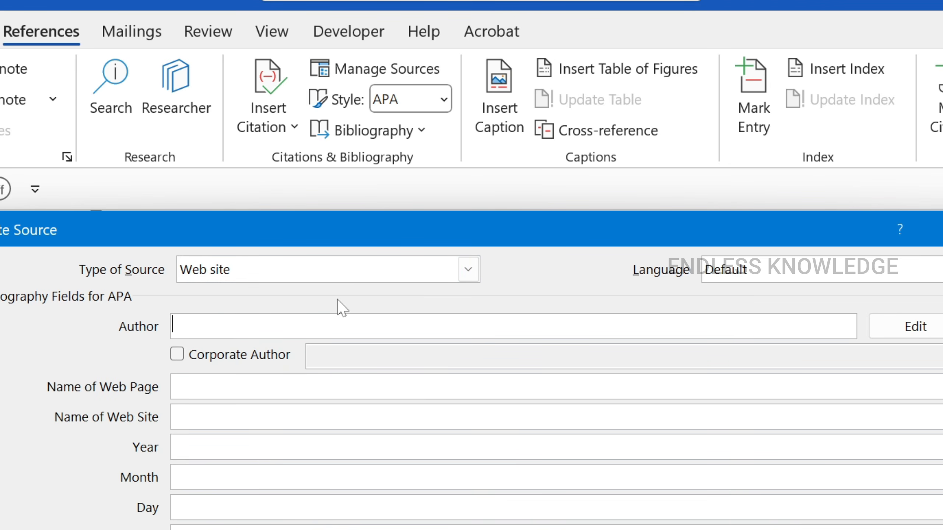
pyautogui.write('George')
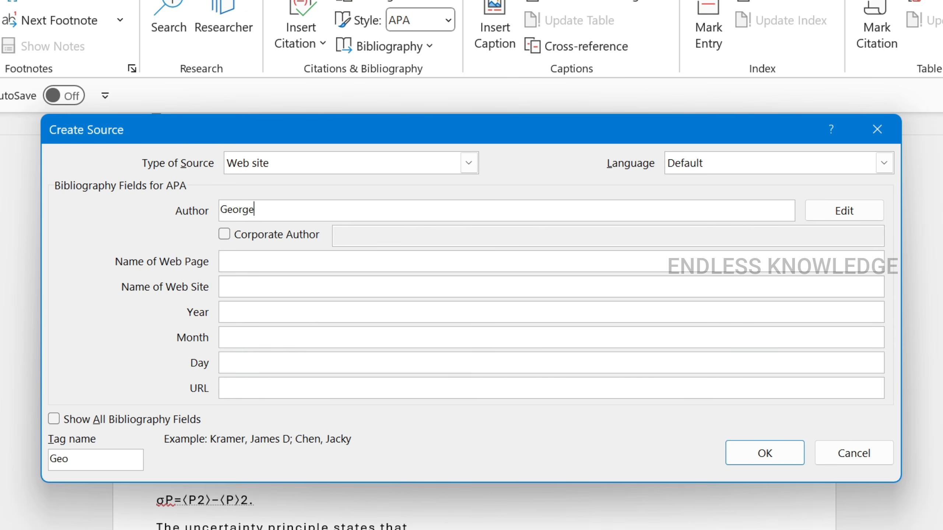
pyautogui.click(345, 262)
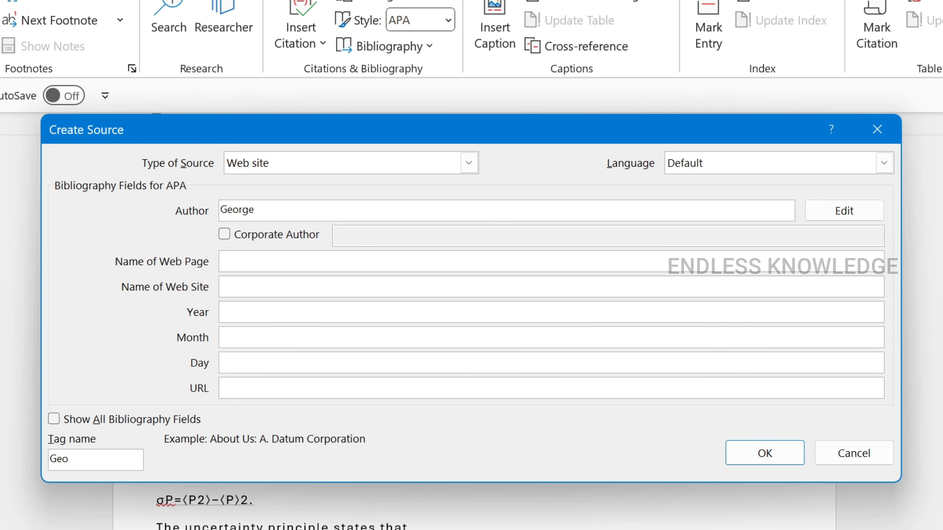
pyautogui.write('Courses: Endless Education')
pyautogui.click(345, 287)
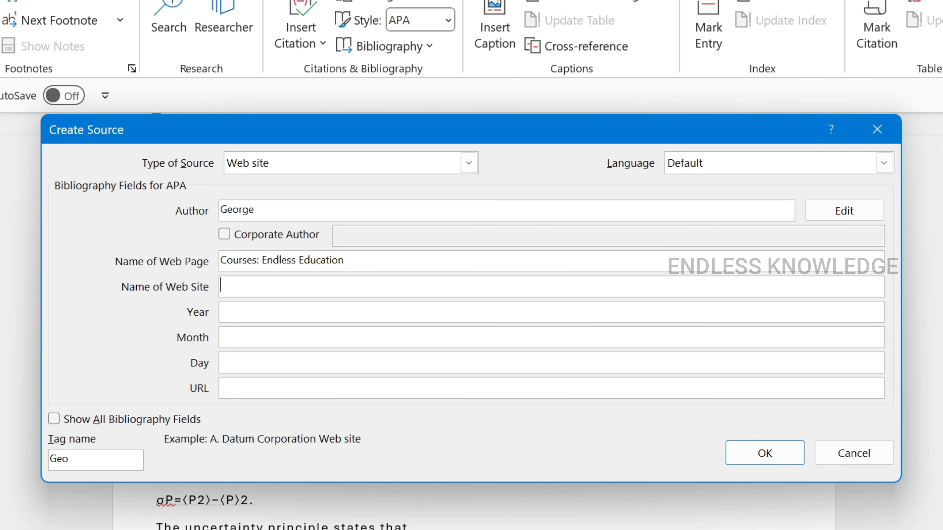
pyautogui.write('Endless Education')
pyautogui.press('Tab')
pyautogui.press('Tab')
pyautogui.press('Tab')
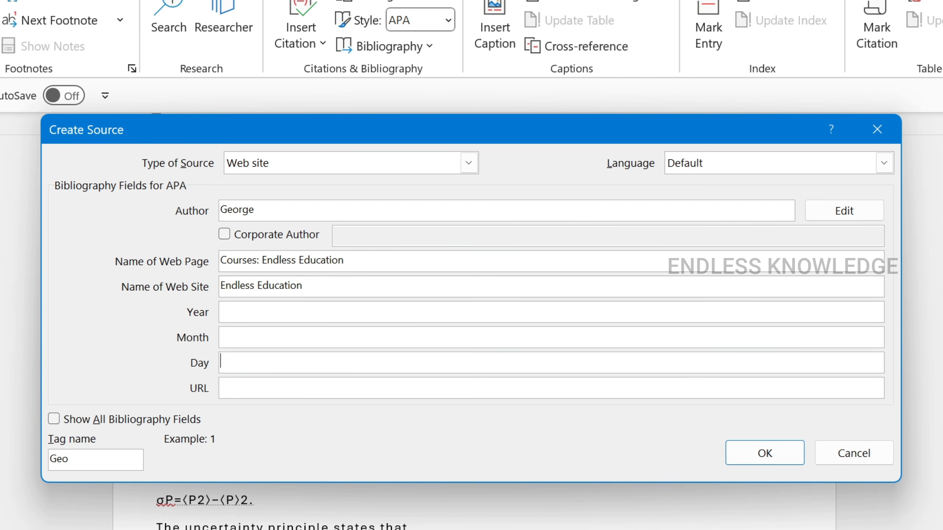
pyautogui.hotkey('shift', 'Tab')
pyautogui.hotkey('shift', 'Tab')
pyautogui.write('2023')
pyautogui.press('Tab')
pyautogui.press('Tab')
pyautogui.press('Tab')
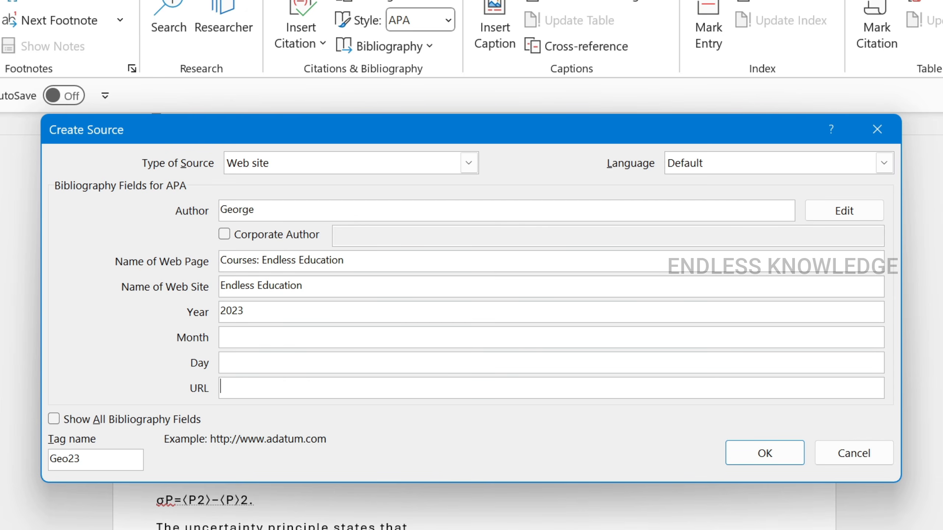
pyautogui.write('www.endlessknowledge.com')
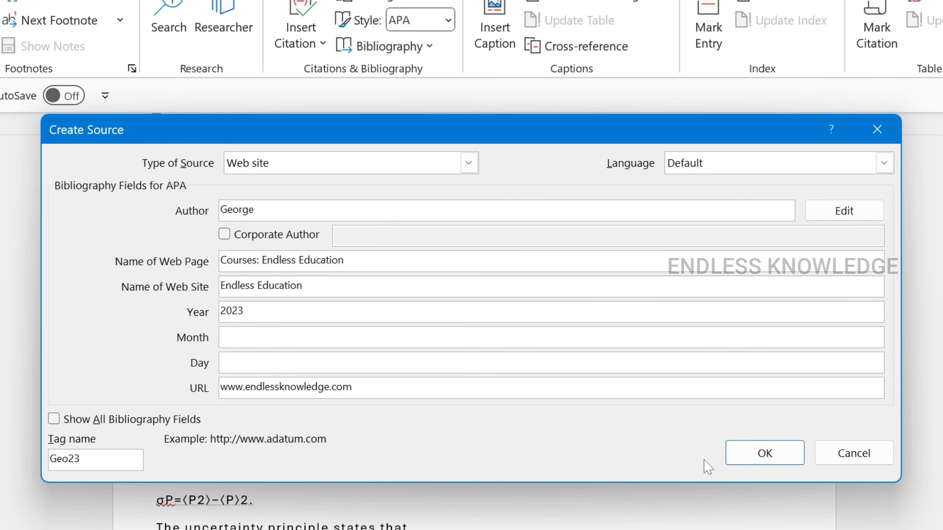
pyautogui.click(762, 454)
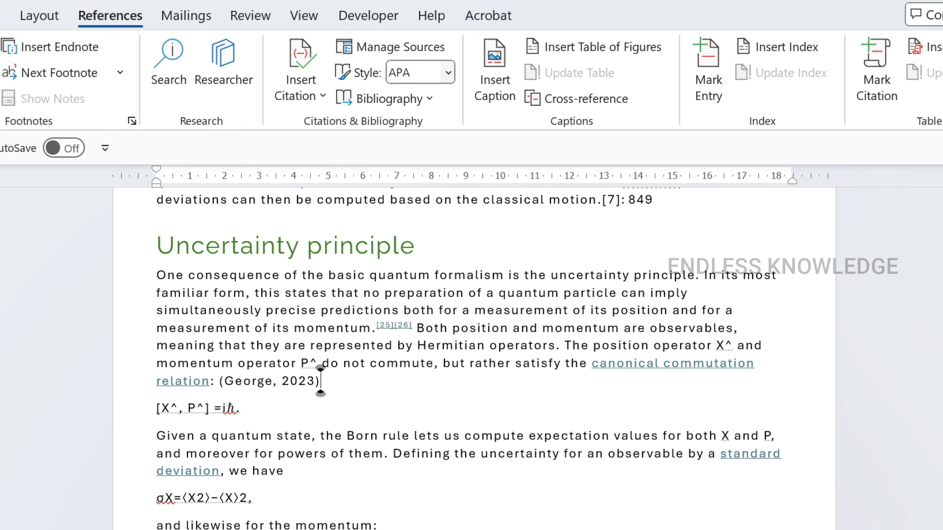
# - Look through the citation styles, and insert the References bibliography after the document's last paragraph
pyautogui.click(448, 73)
pyautogui.click(449, 76)
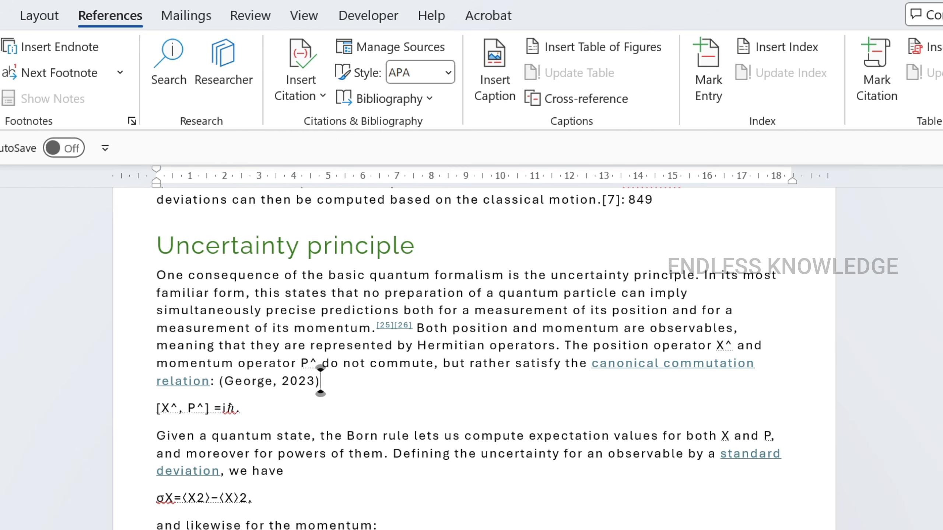
pyautogui.scroll(-20, 475, 359)
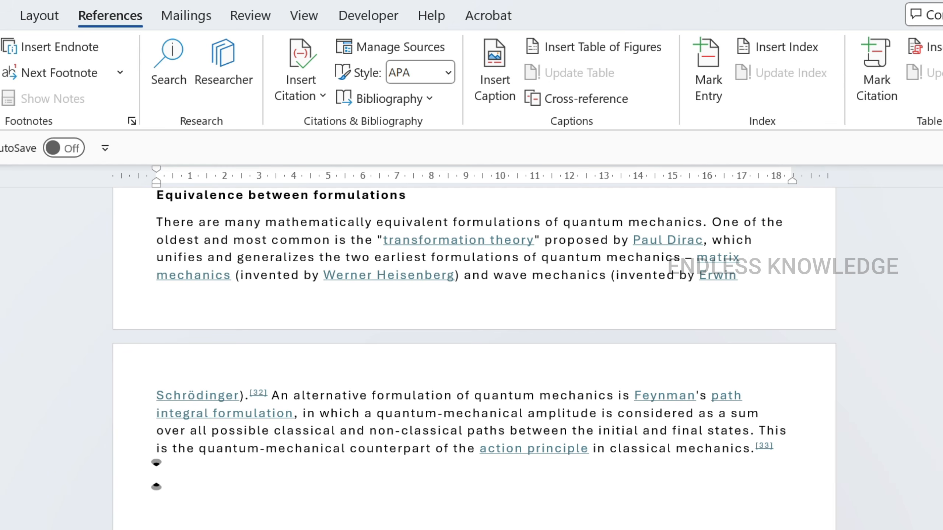
pyautogui.click(372, 100)
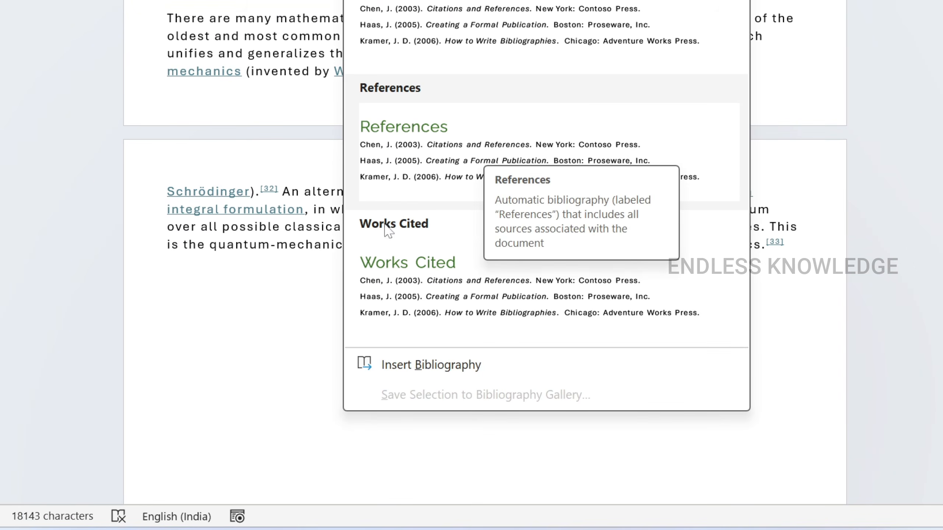
pyautogui.click(461, 187)
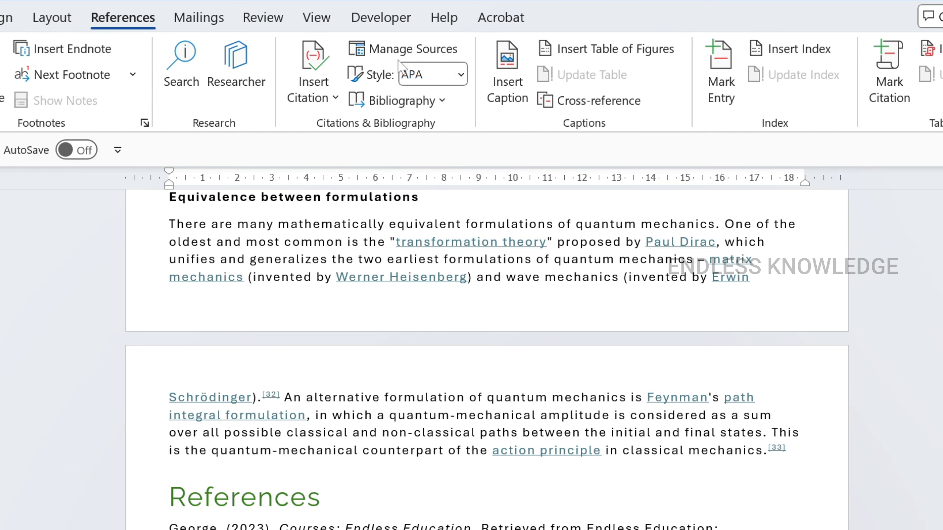
# - Review the master and current source lists in the Source Manager, close it and view the References section
pyautogui.click(390, 52)
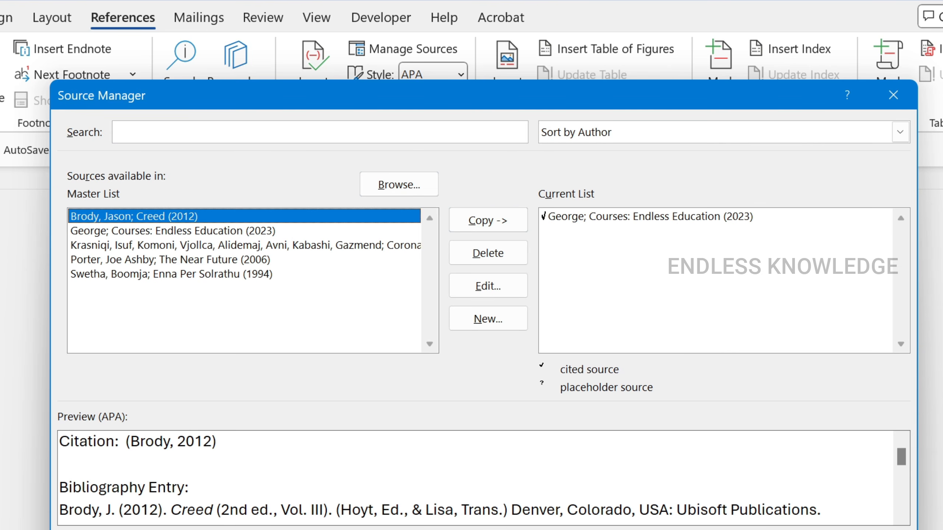
pyautogui.press('Escape')
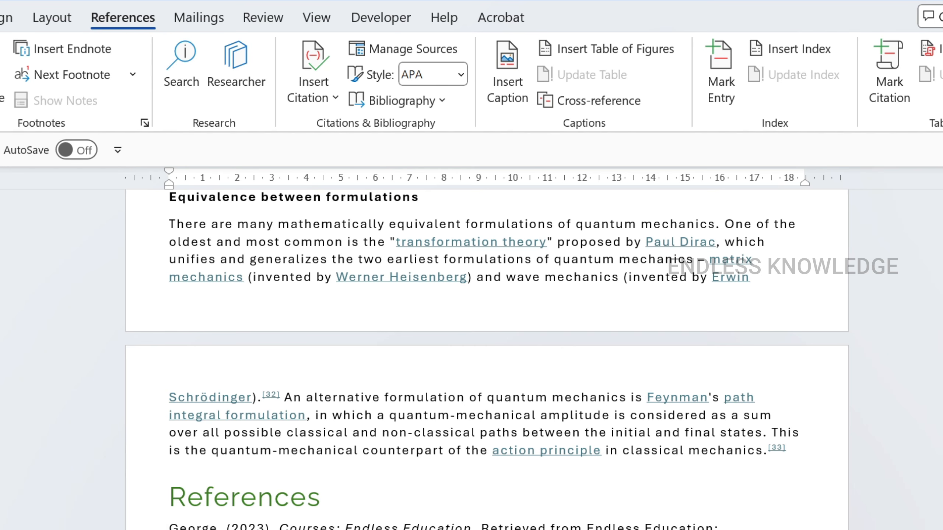
pyautogui.scroll(-2, 482, 335)
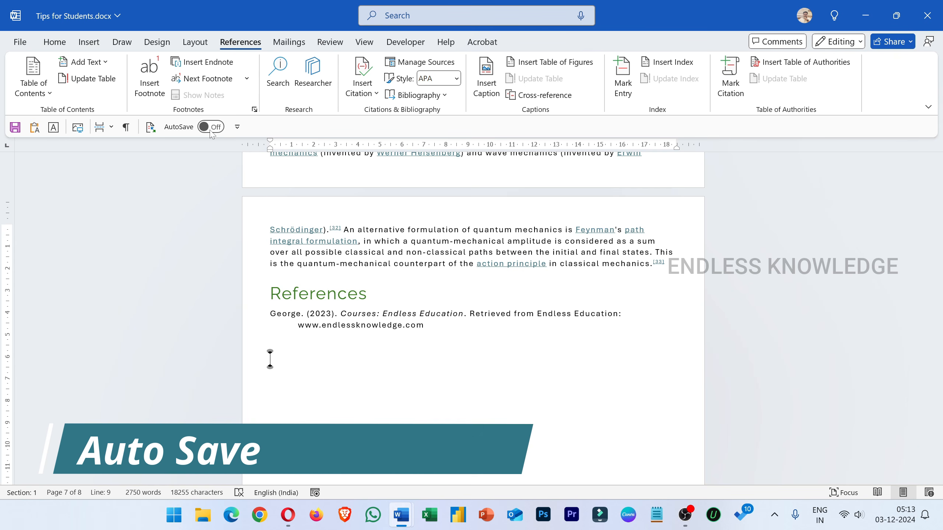
# - Save the document and turn on AutoSave, storing the file in the personal OneDrive
pyautogui.hotkey('ctrl', 's')
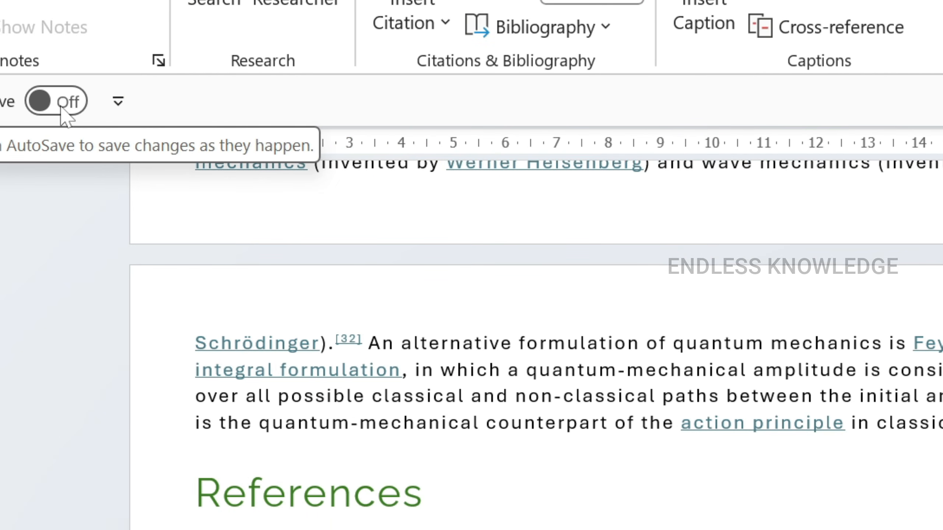
pyautogui.click(61, 107)
pyautogui.click(630, 293)
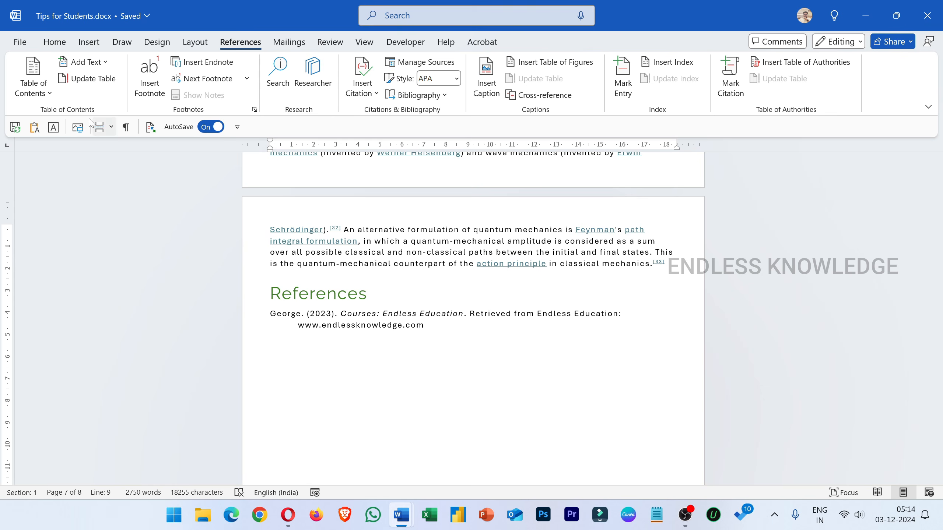
# - Examine the AutoSave and AutoRecover settings in the Save category of Word Options, and close the options
pyautogui.click(22, 43)
pyautogui.click(37, 447)
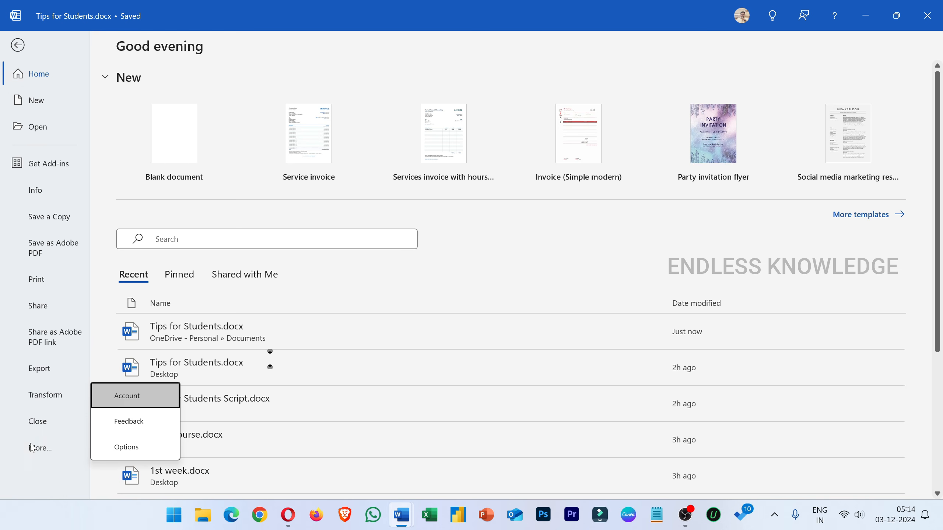
pyautogui.click(113, 451)
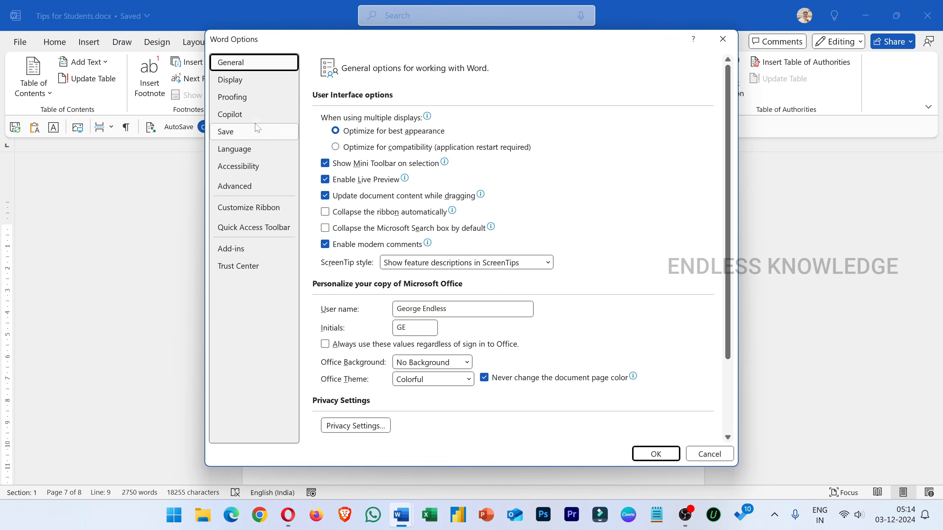
pyautogui.click(234, 131)
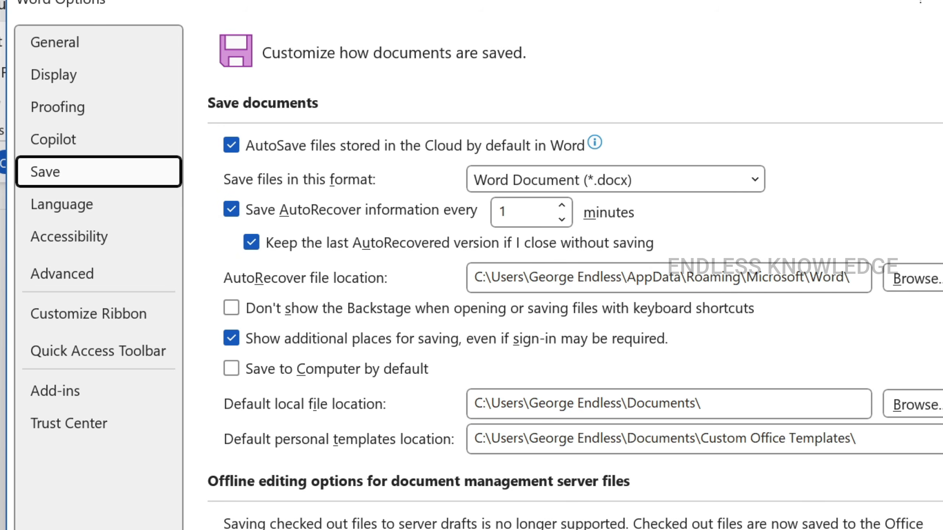
pyautogui.press('Return')
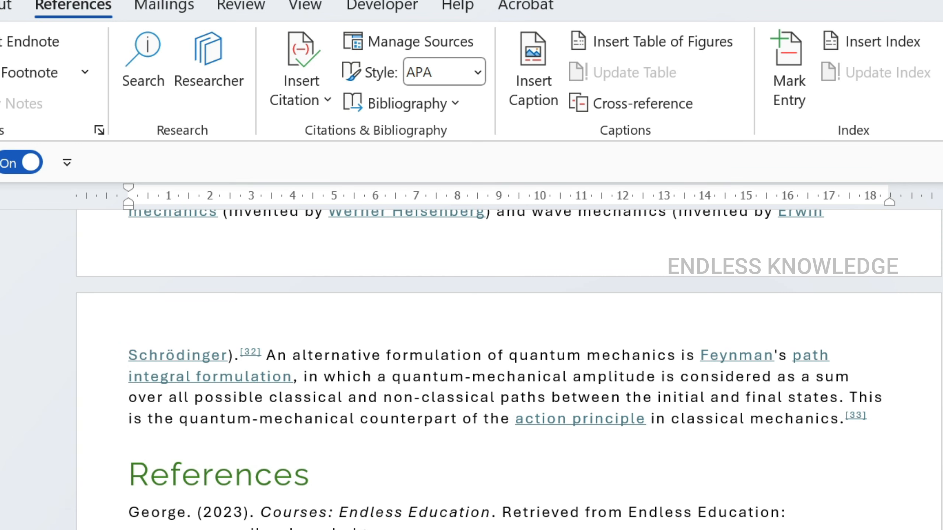